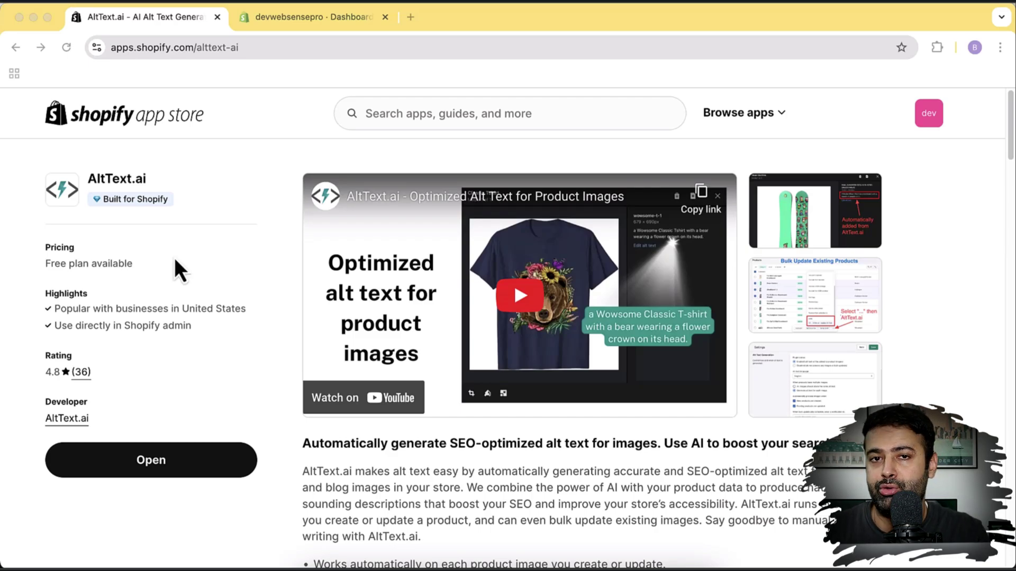
Review the pricing plans on the AltText.ai listing in the Shopify App Store, highlighting the free-to-install plan.
scroll(221, 272, "down", 15)
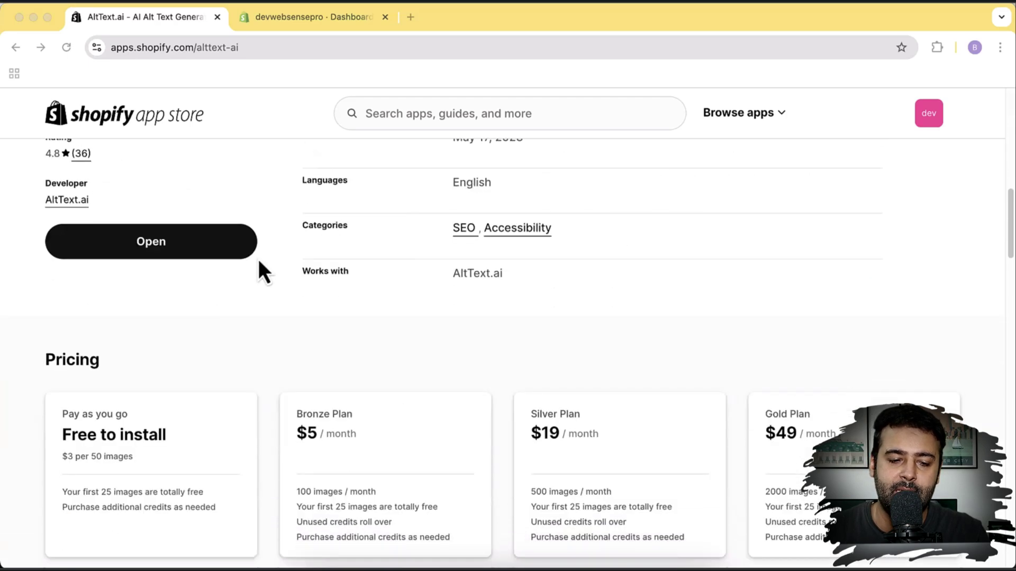
left_click_drag(61, 304, 159, 303)
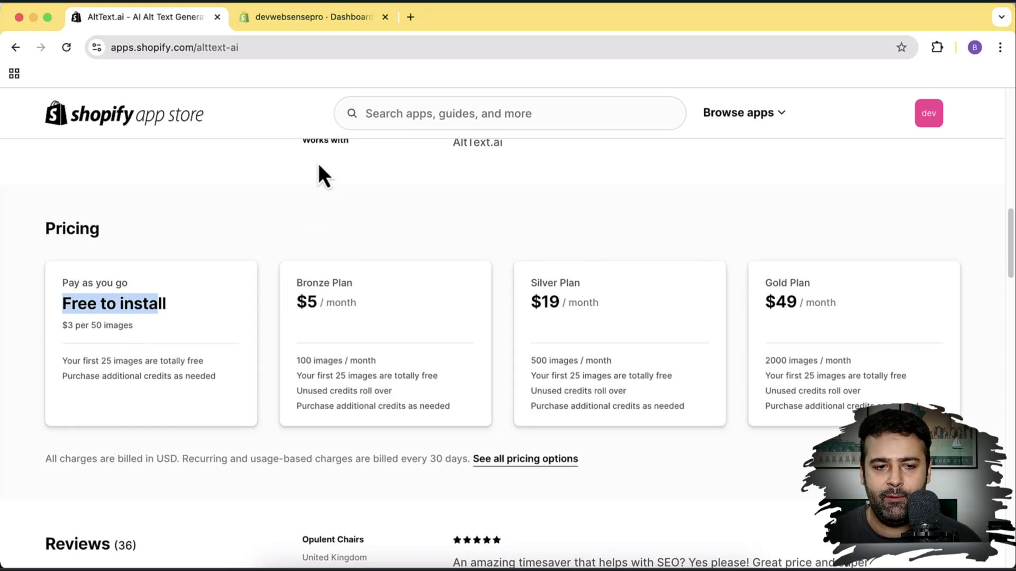
From the AltText.ai dashboard in the Shopify admin, go to create a free account and sign up for the trial with a Google account.
left_click(313, 24)
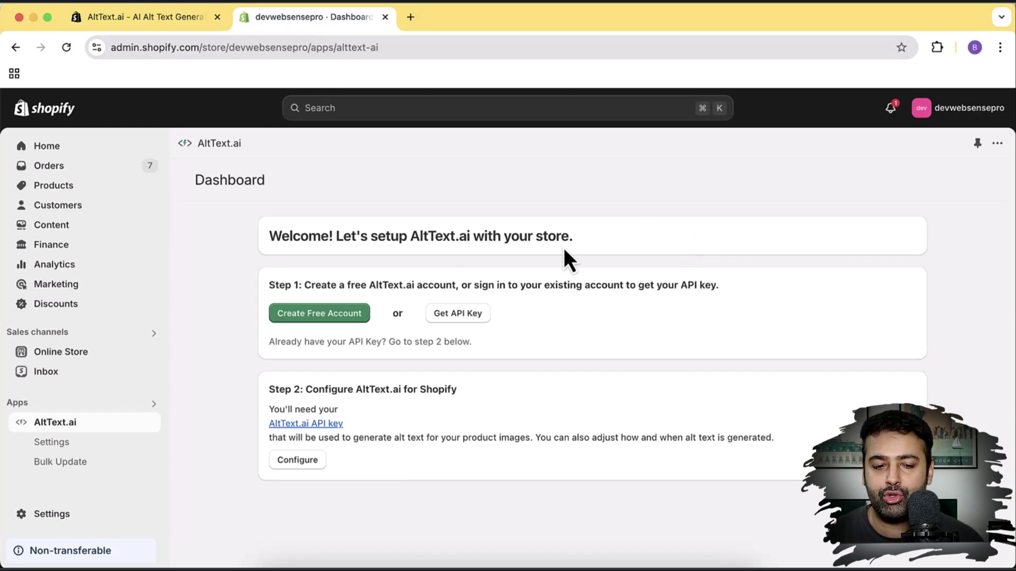
left_click(356, 327)
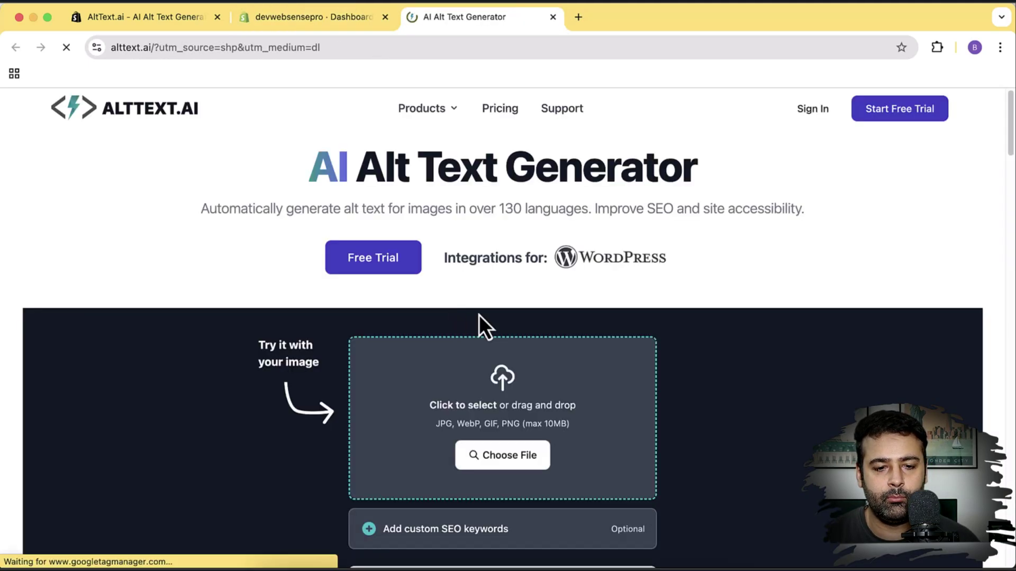
scroll(630, 233, "down", 3)
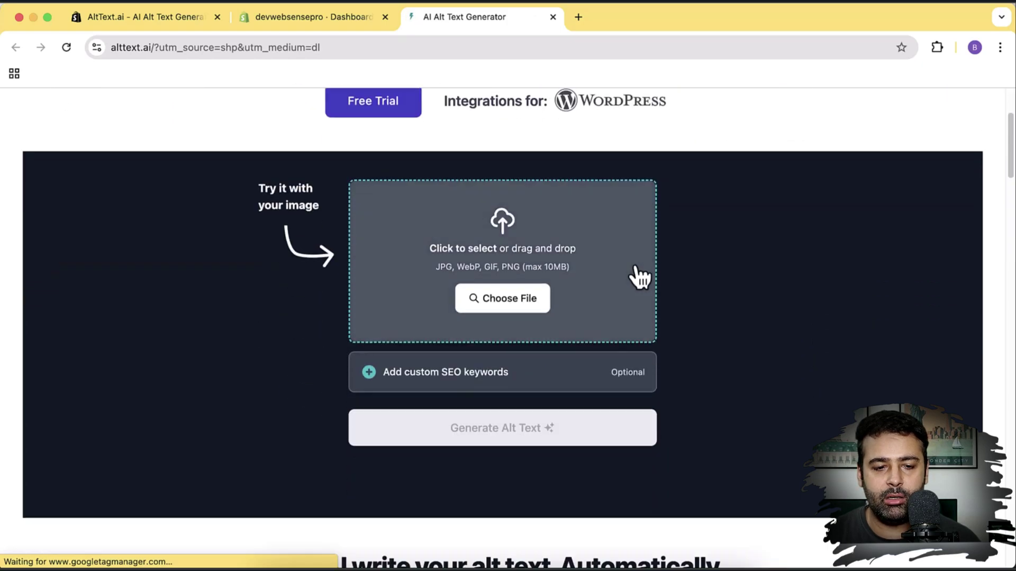
scroll(641, 276, "up", 3)
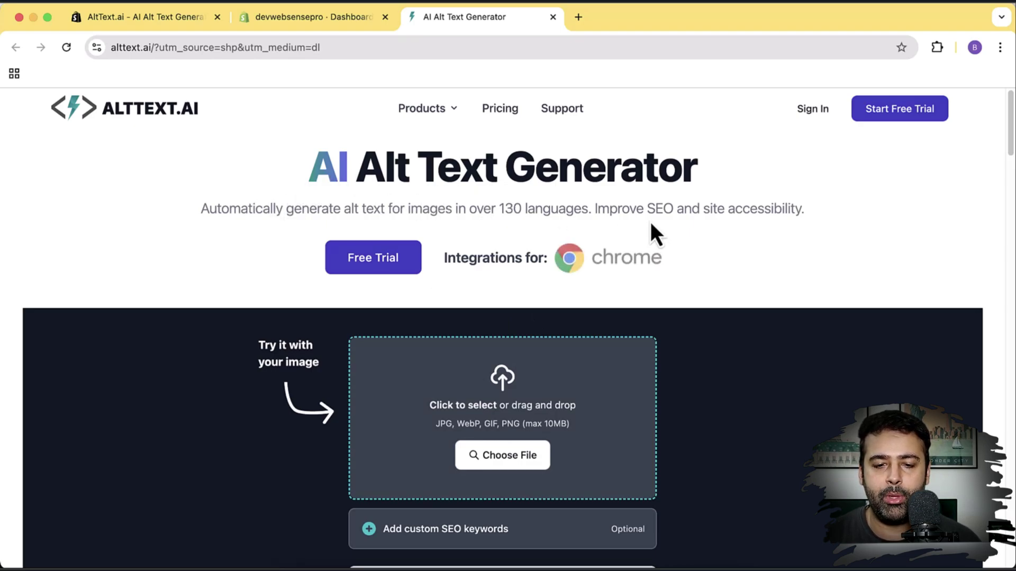
left_click(895, 122)
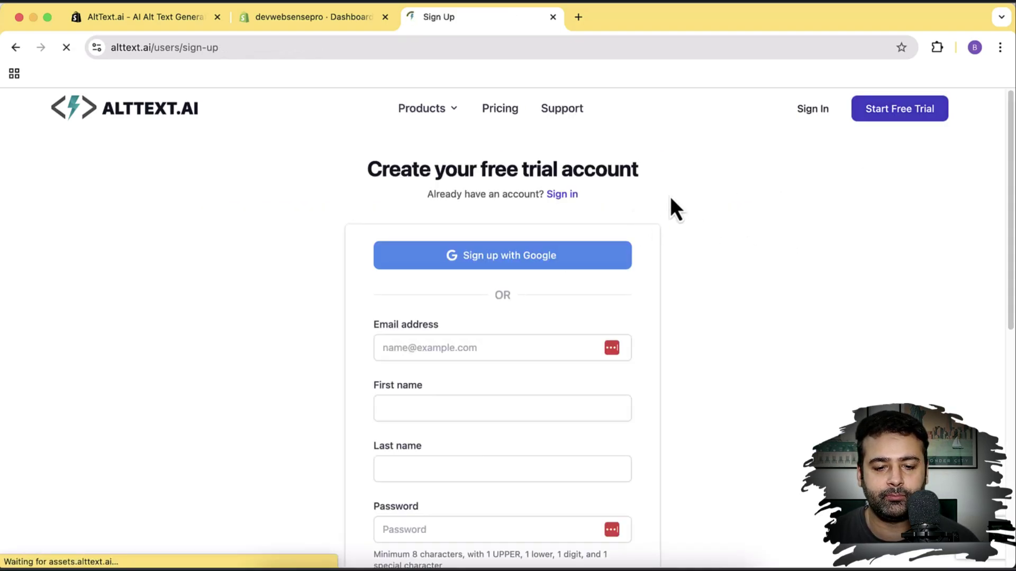
scroll(662, 204, "down", 1)
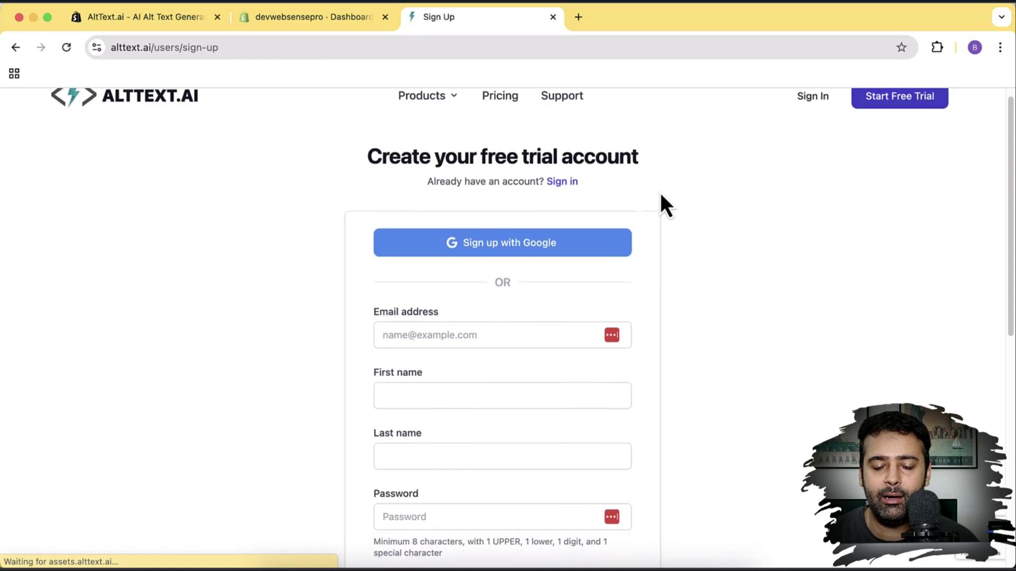
left_click(601, 257)
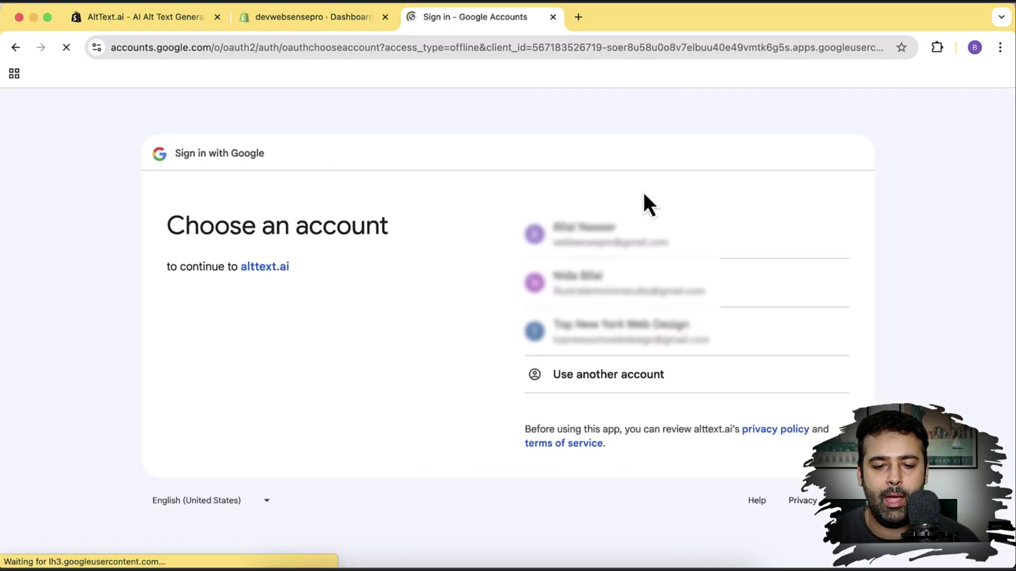
left_click(643, 238)
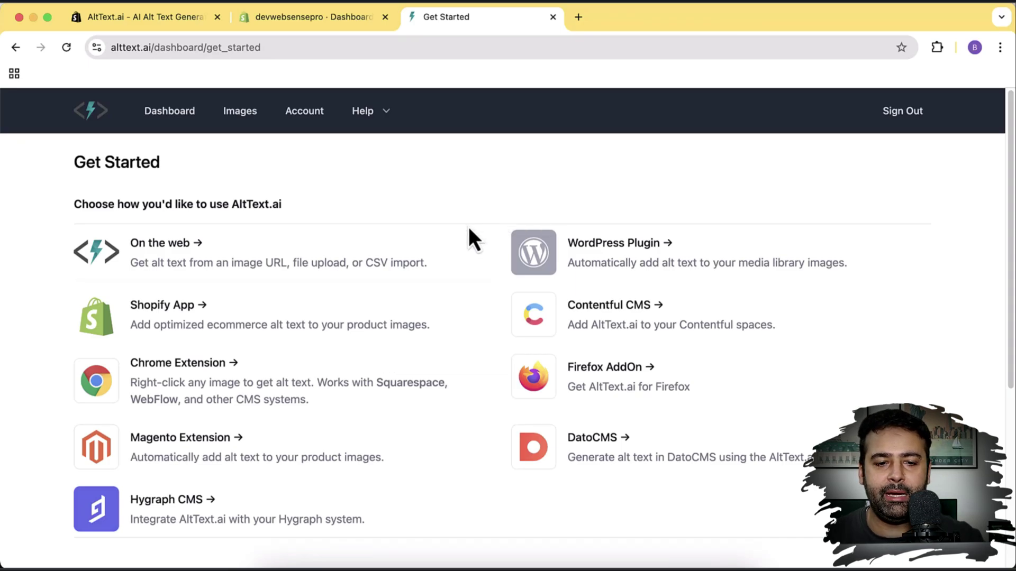
Return to the AltText.ai dashboard in Shopify, follow its API key link and create a new API key named shopify-store.
left_click(339, 21)
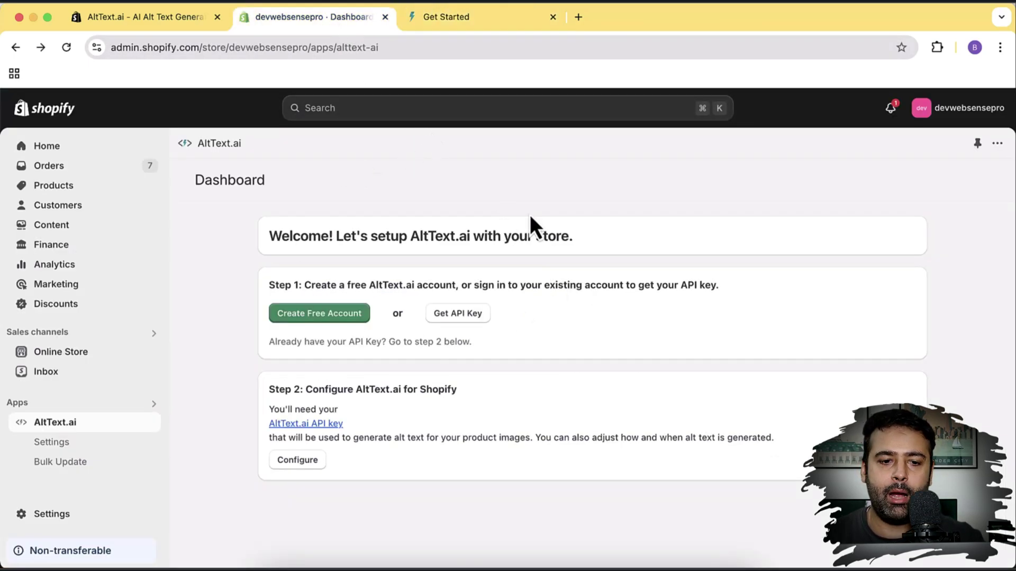
left_click(473, 333)
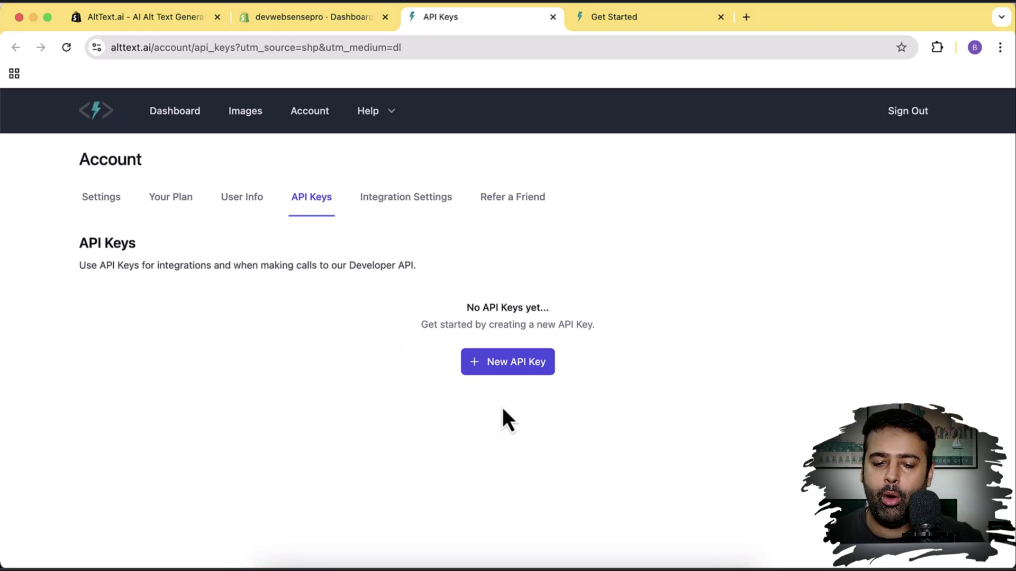
left_click(511, 371)
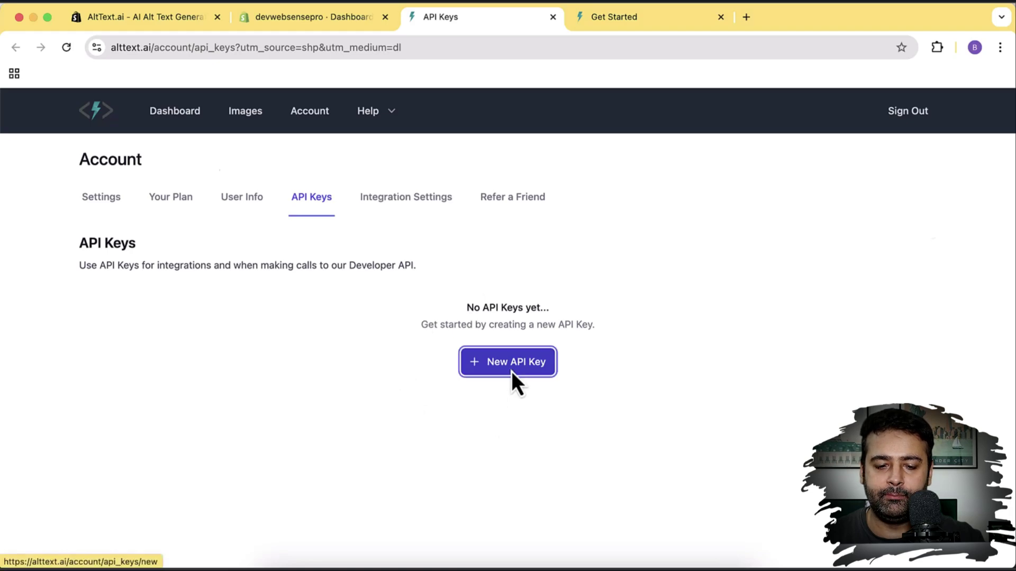
left_click(315, 228)
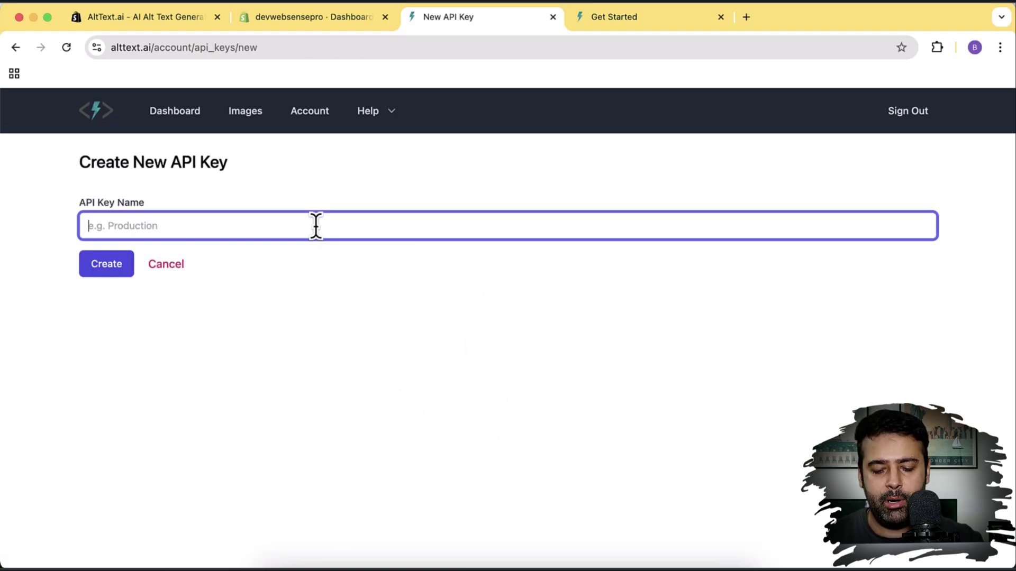
type("shopify-store")
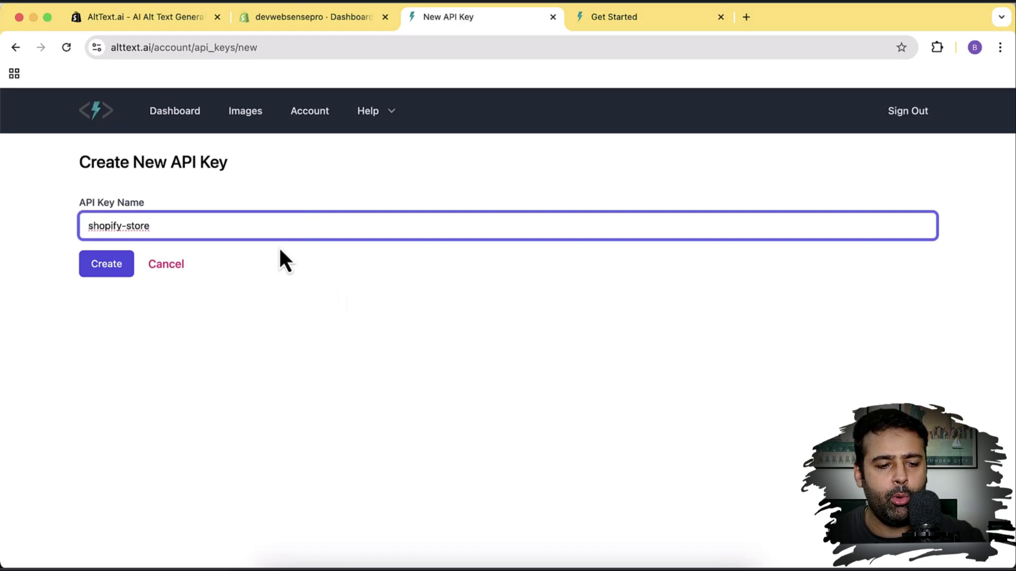
left_click(107, 268)
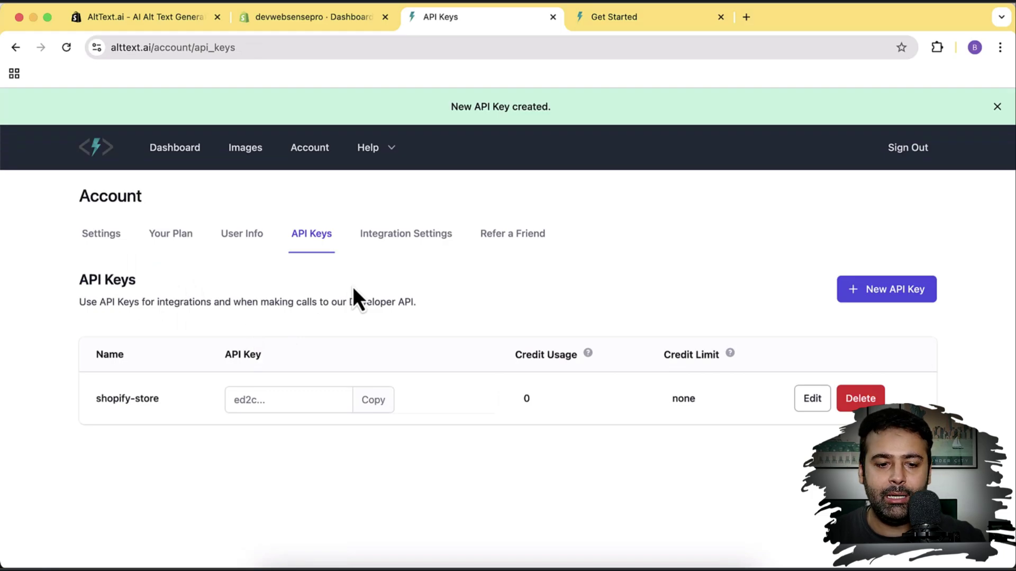
Copy the new API key, paste it into the AltText.ai API Key field of the Shopify app's configuration and save the settings.
left_click(377, 409)
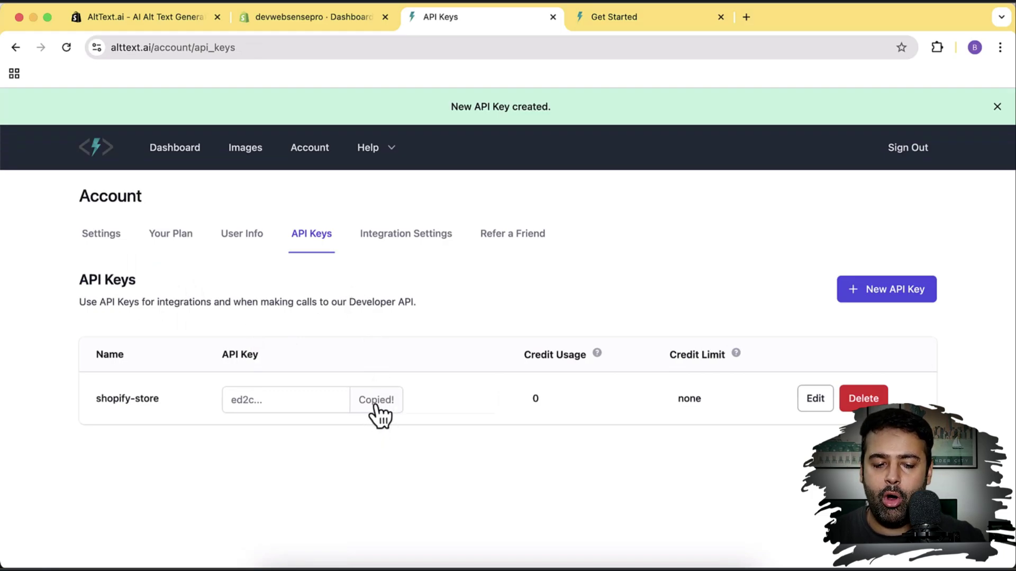
left_click(330, 28)
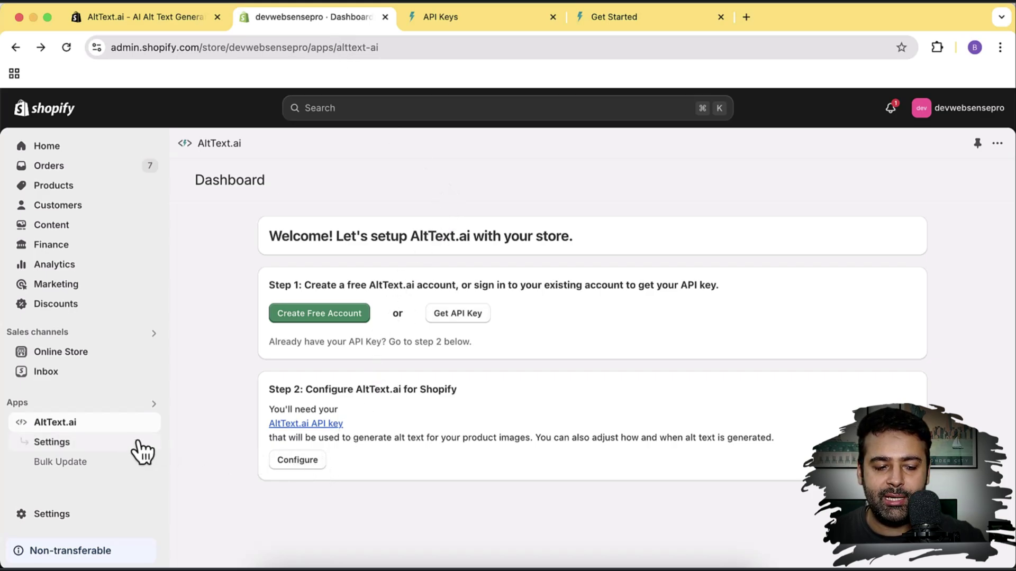
left_click(294, 463)
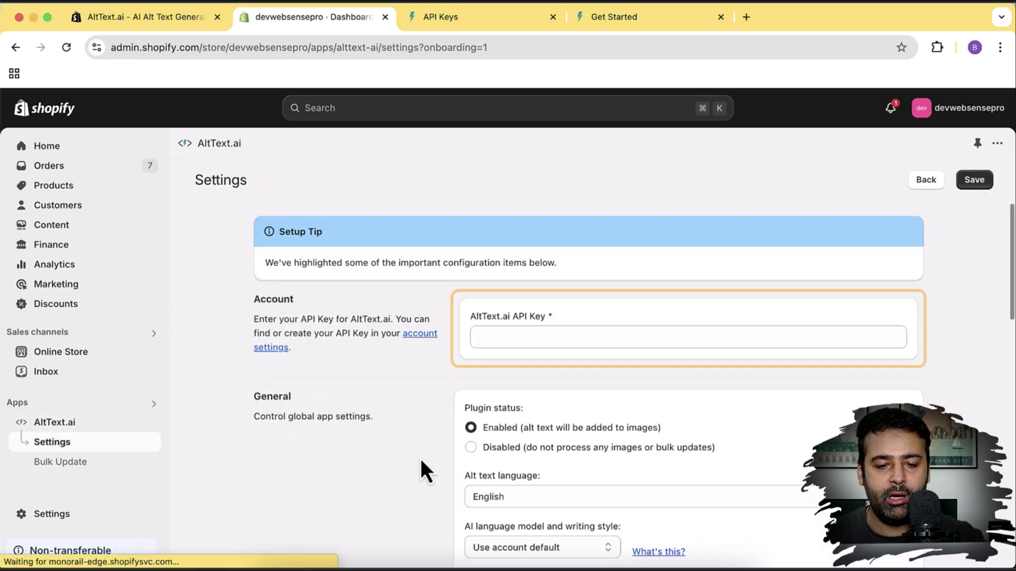
left_click(505, 344)
key("super+v")
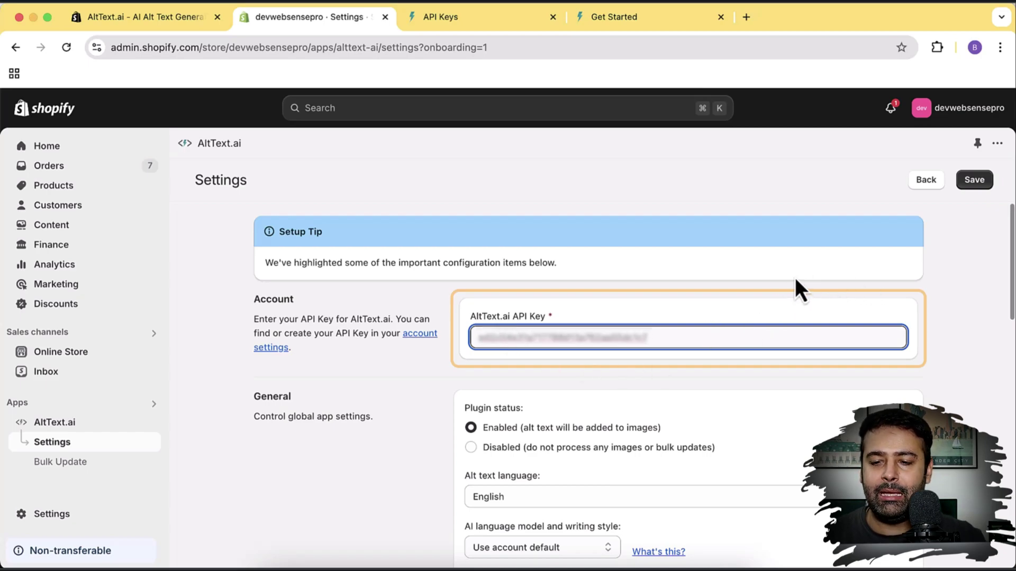
left_click(974, 182)
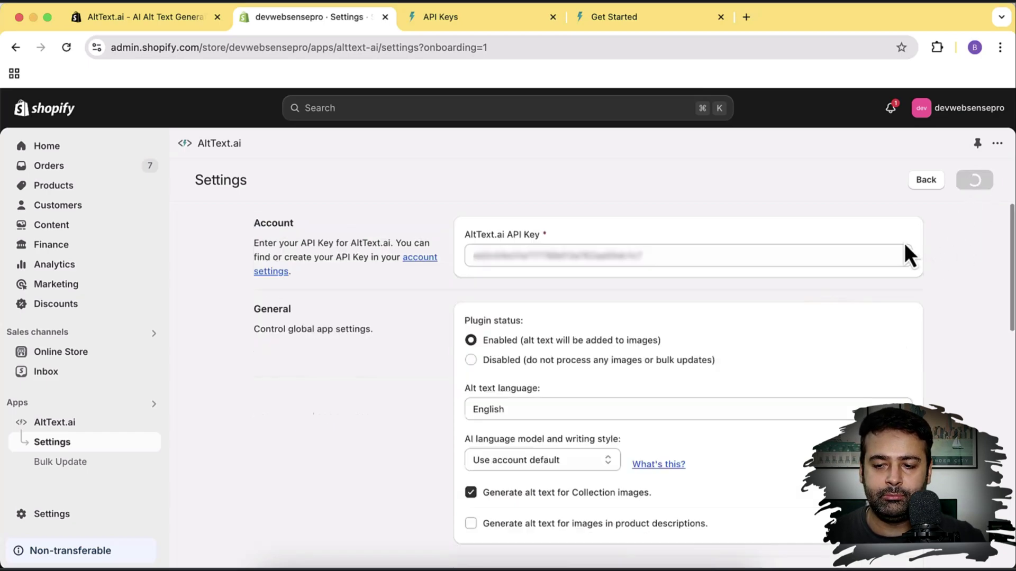
Look through the available alt text languages in the General settings, leaving English selected.
scroll(906, 219, "down", 3)
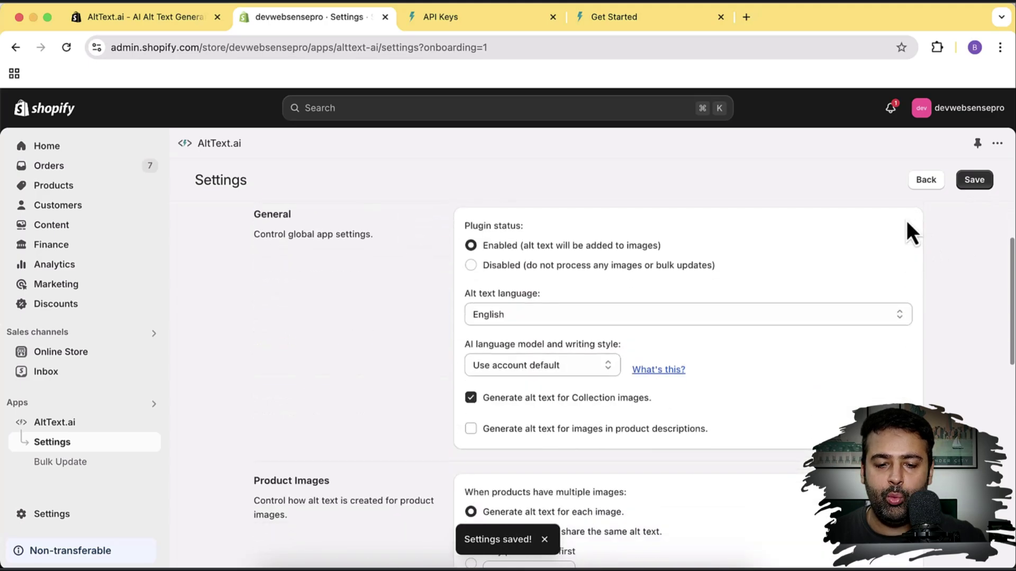
left_click(752, 321)
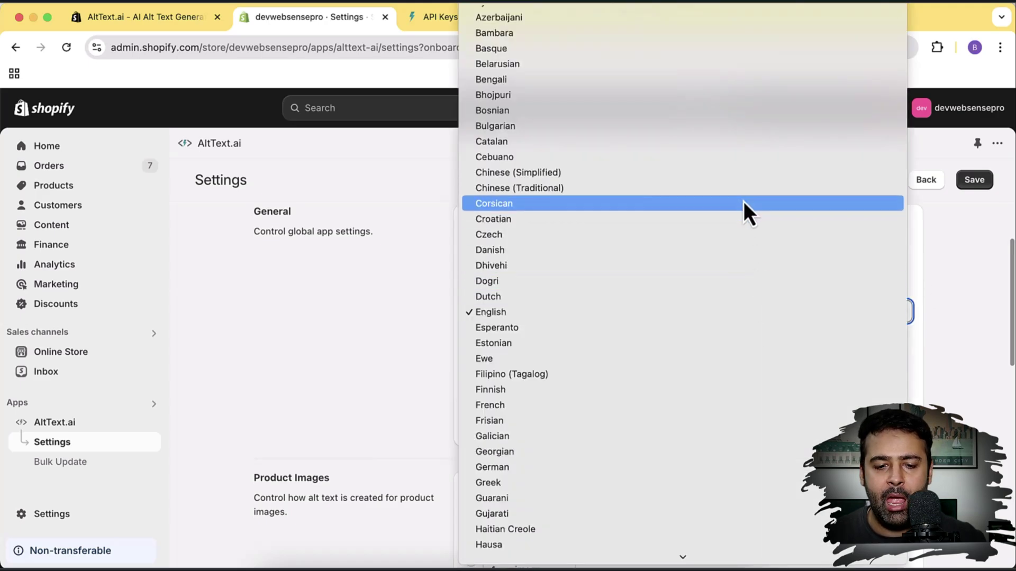
scroll(744, 207, "down", 10)
scroll(740, 273, "down", 20)
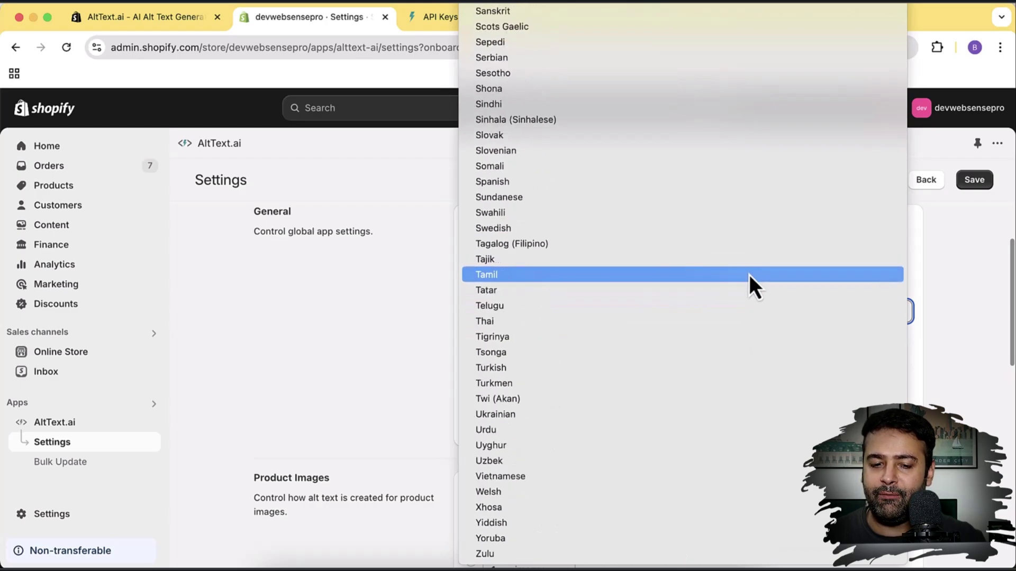
scroll(749, 275, "up", 20)
scroll(745, 263, "up", 3)
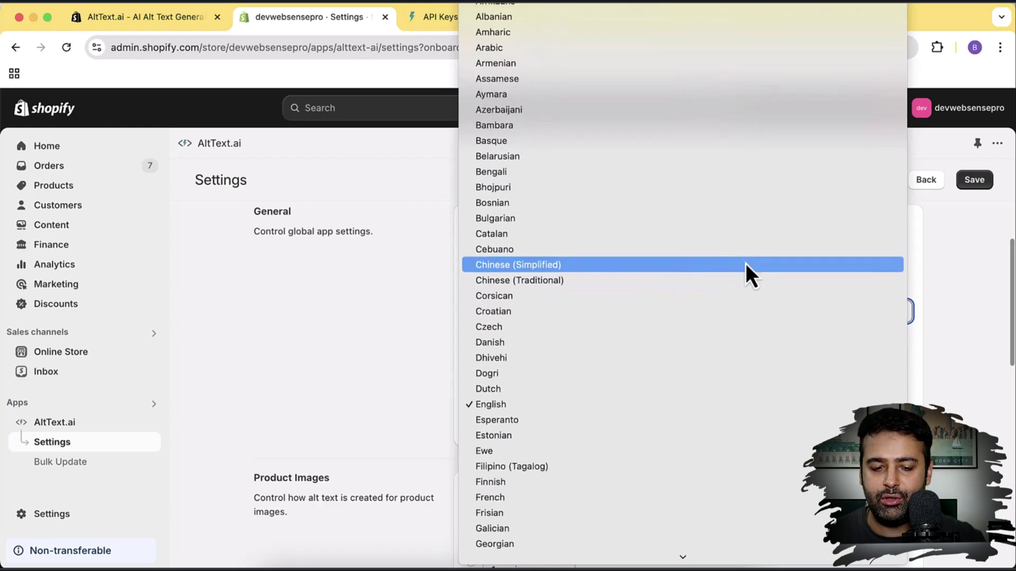
scroll(644, 323, "down", 2)
left_click(434, 319)
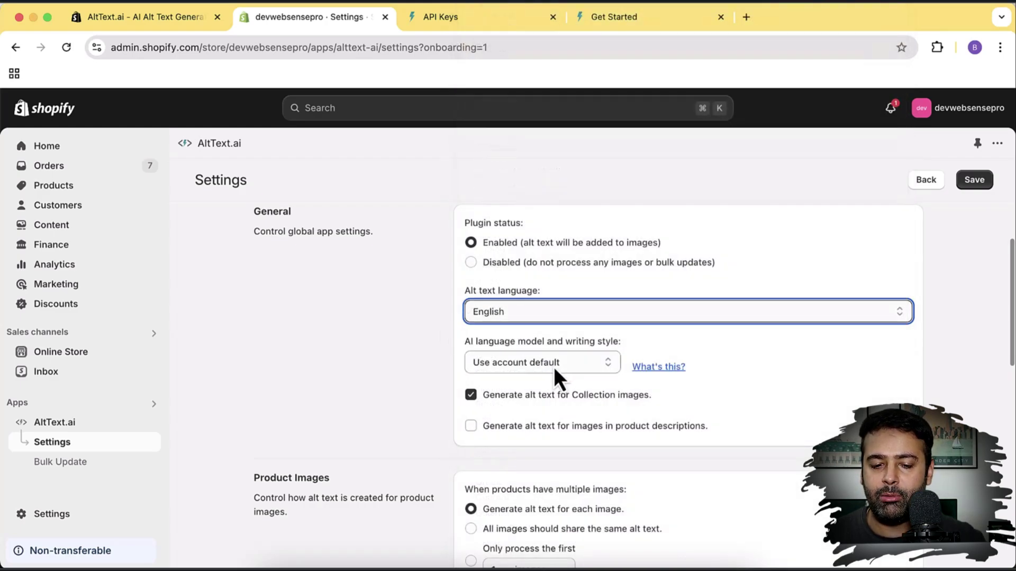
left_click(630, 323)
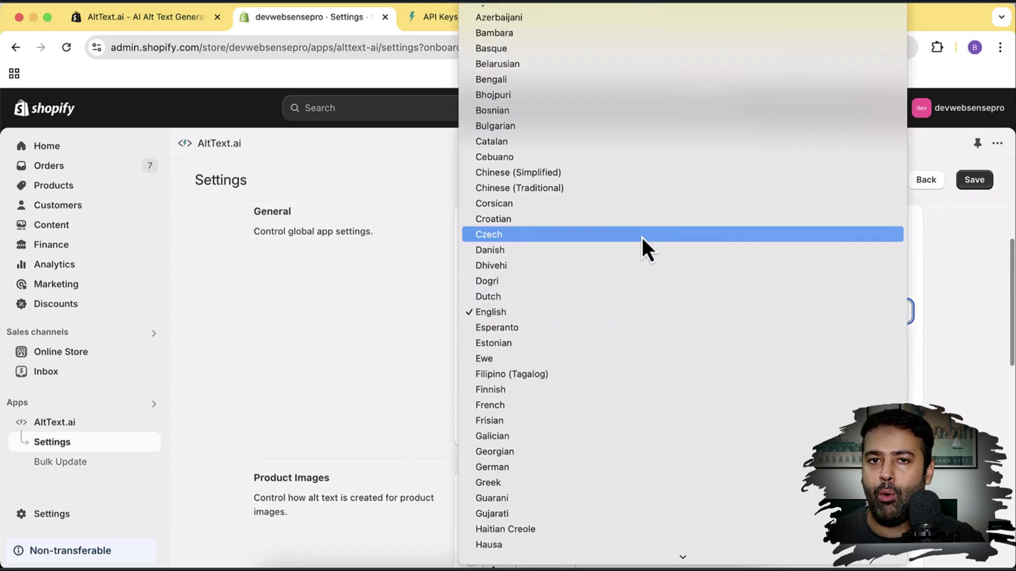
scroll(689, 271, "down", 4)
scroll(688, 271, "down", 4)
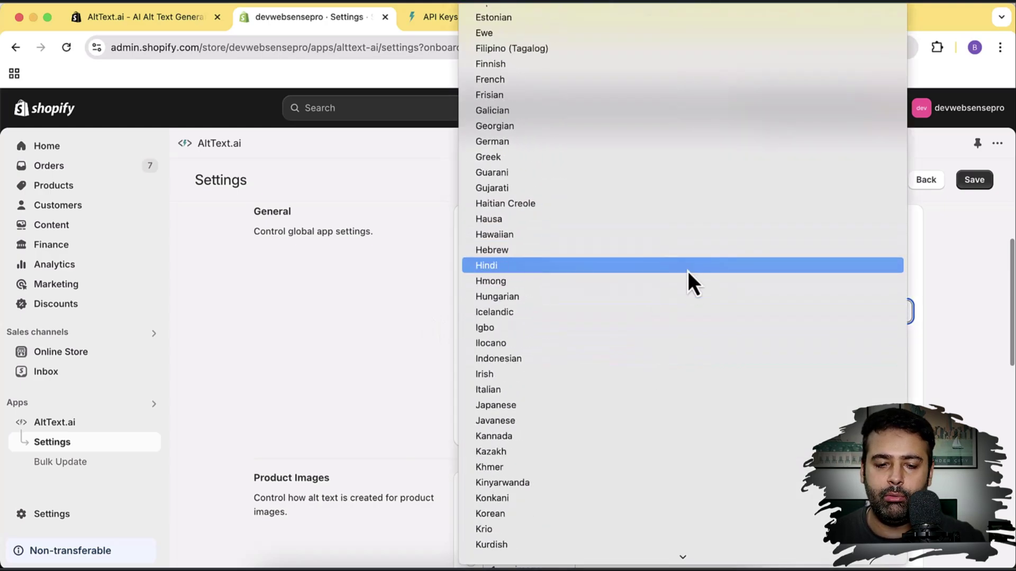
scroll(688, 271, "up", 10)
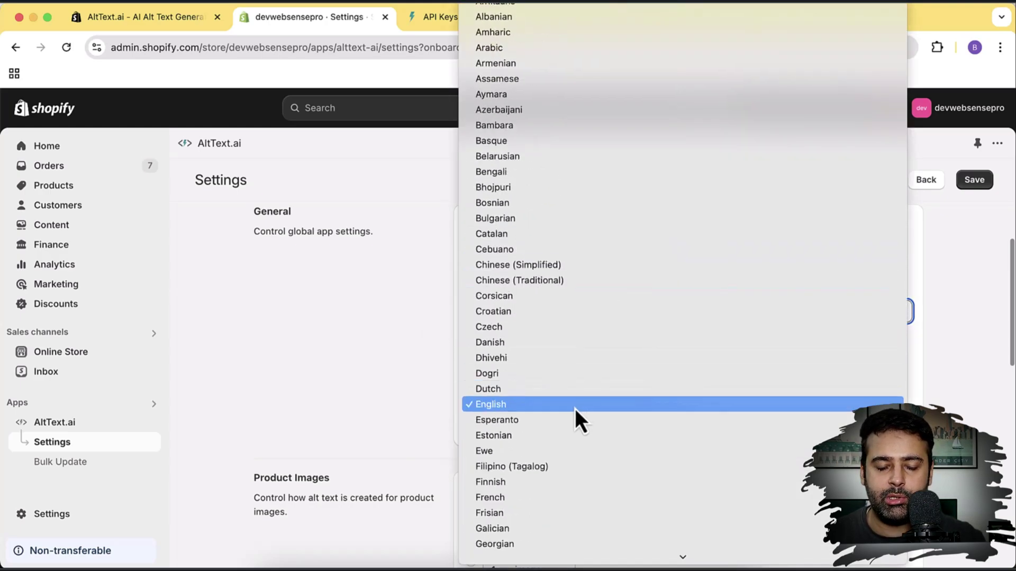
left_click(338, 386)
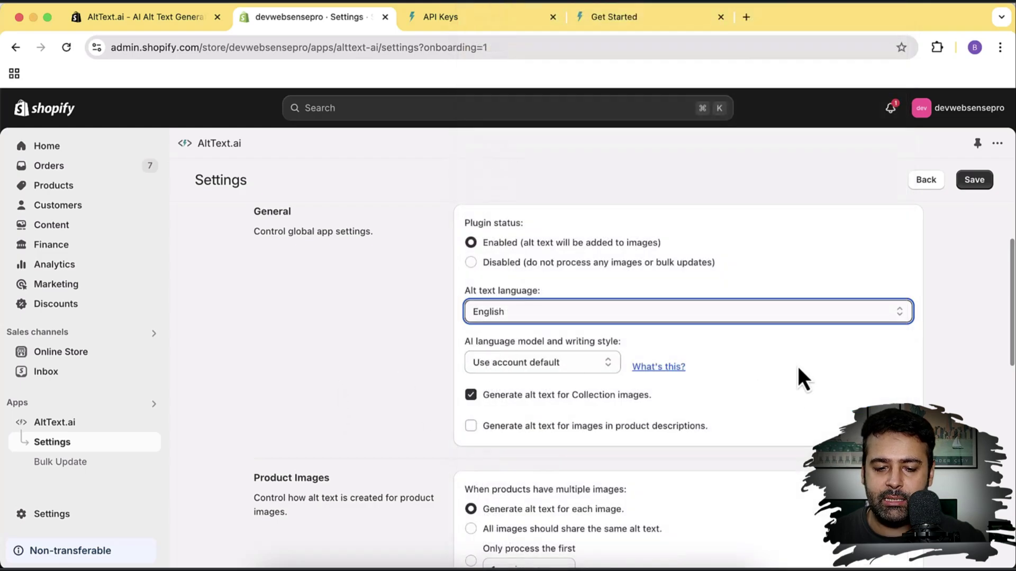
Review the General and Product Images settings, including alt text for collection images and images in product descriptions.
scroll(826, 287, "down", 3)
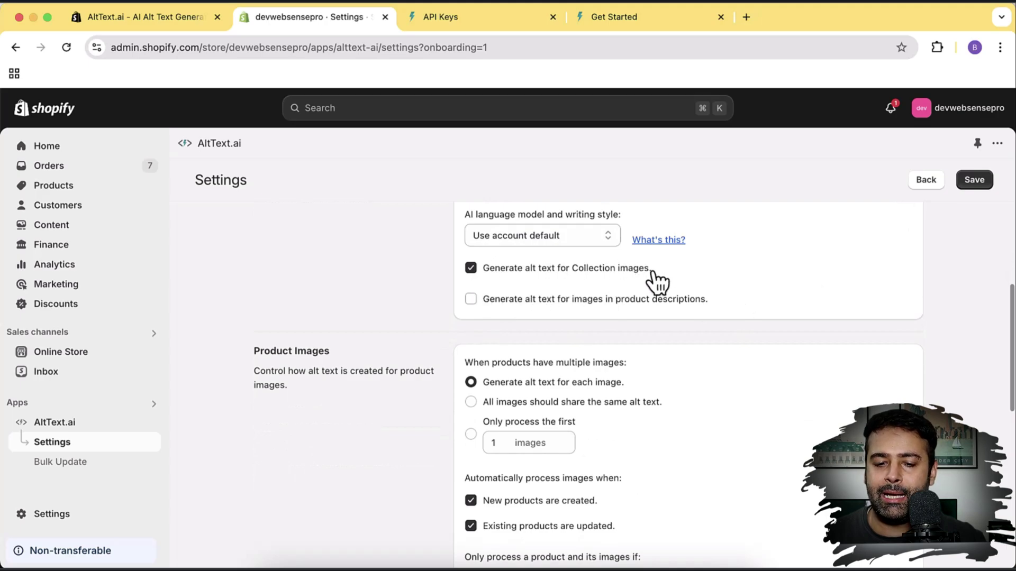
scroll(767, 287, "up", 1)
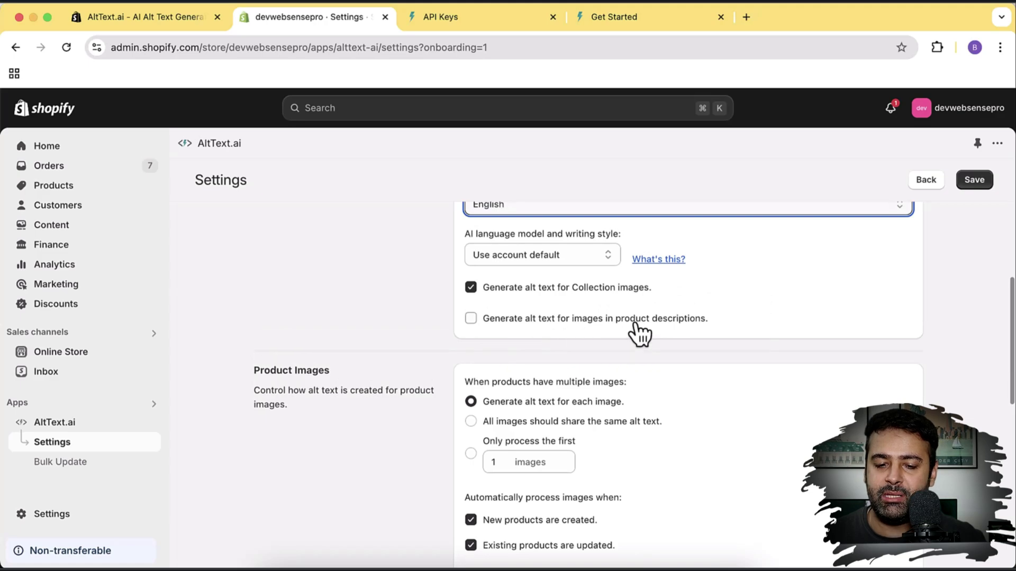
scroll(743, 334, "up", 5)
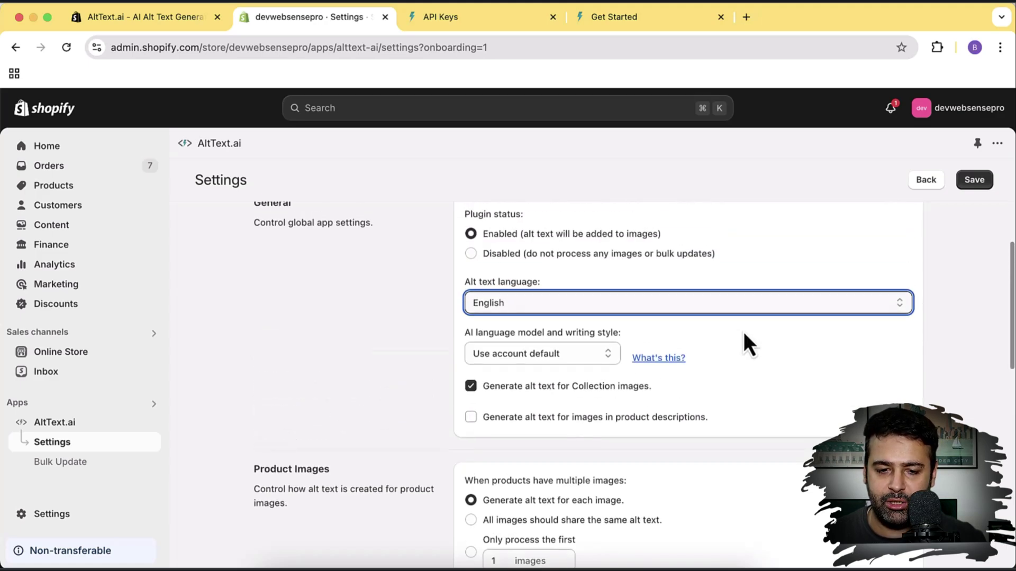
scroll(744, 333, "down", 1)
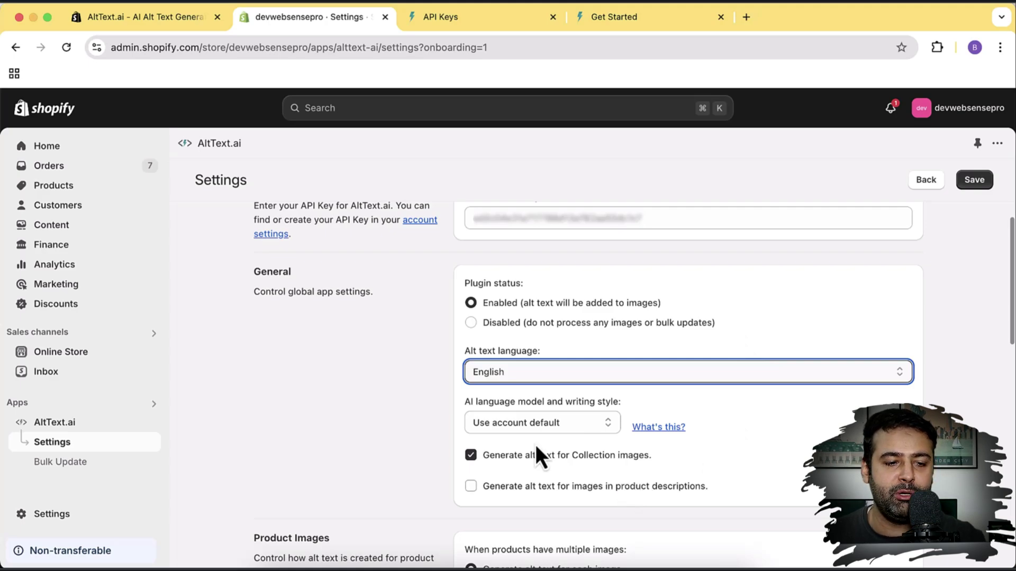
Open the store's Products in a new tab and examine the description and media of the DROP CLASSIC LEATHER WIRELESS CHARGER.
right_click(82, 188)
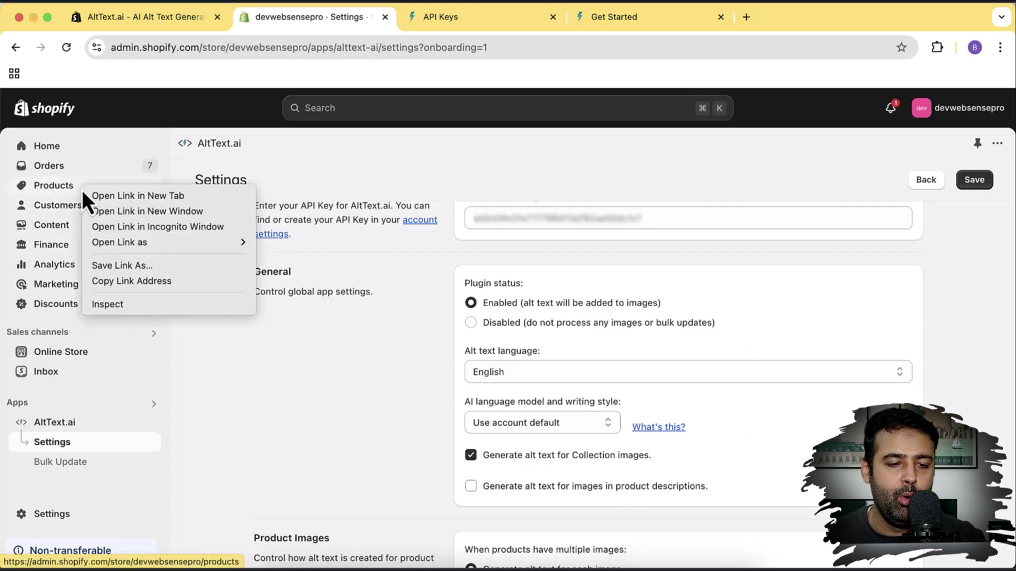
left_click(88, 195)
left_click_drag(578, 19, 492, 24)
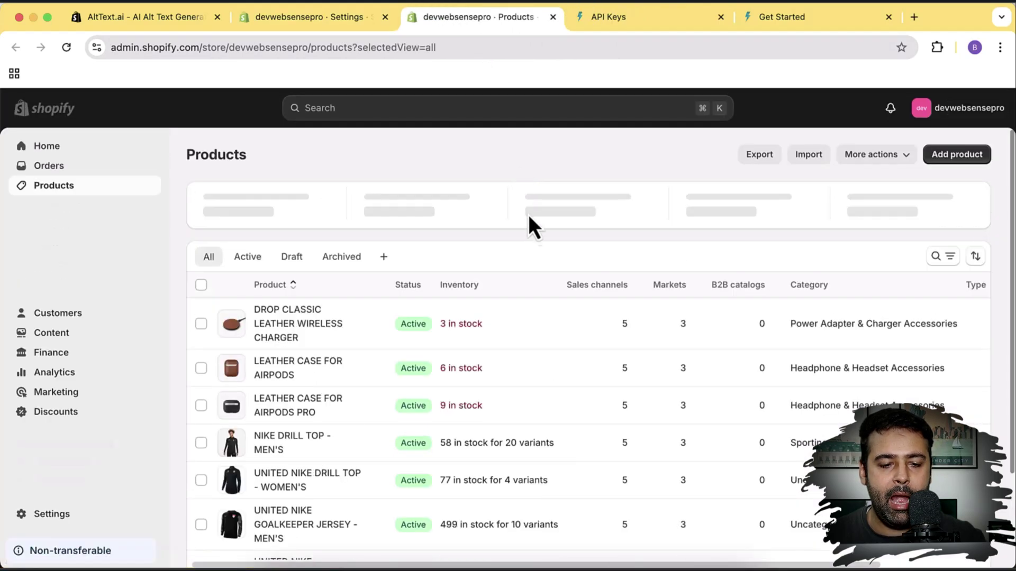
scroll(519, 264, "down", 2)
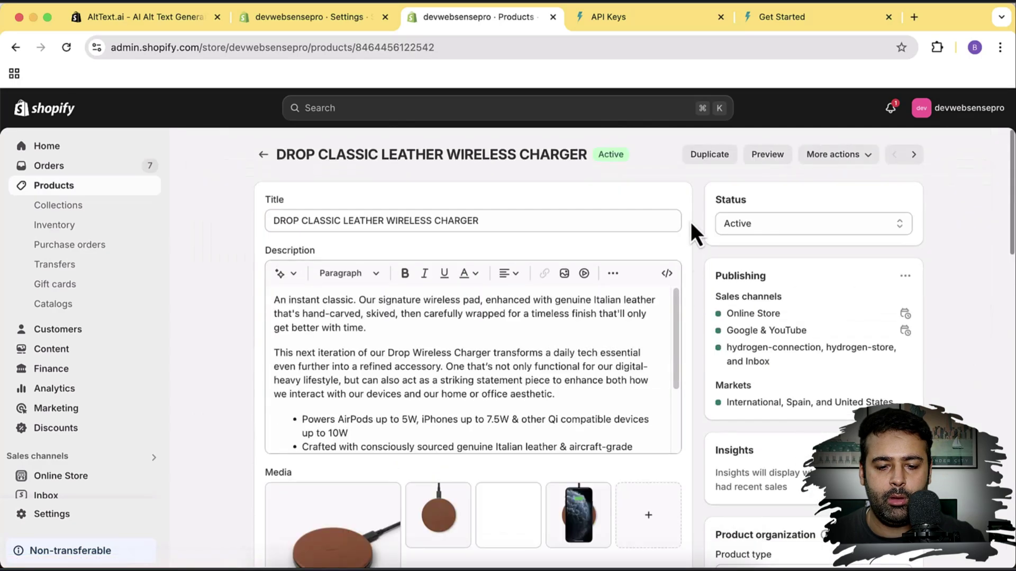
scroll(690, 221, "down", 5)
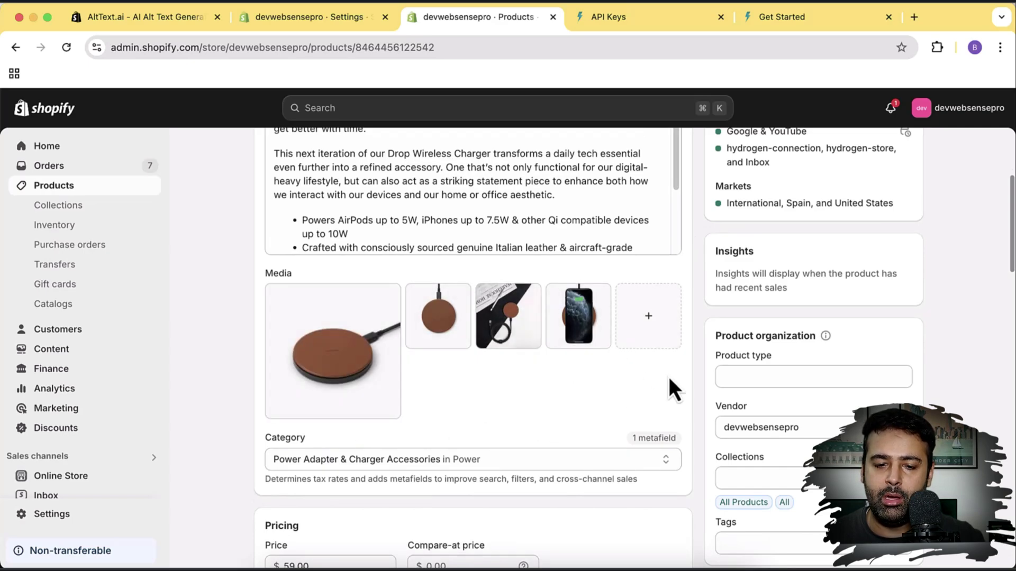
scroll(667, 375, "up", 2)
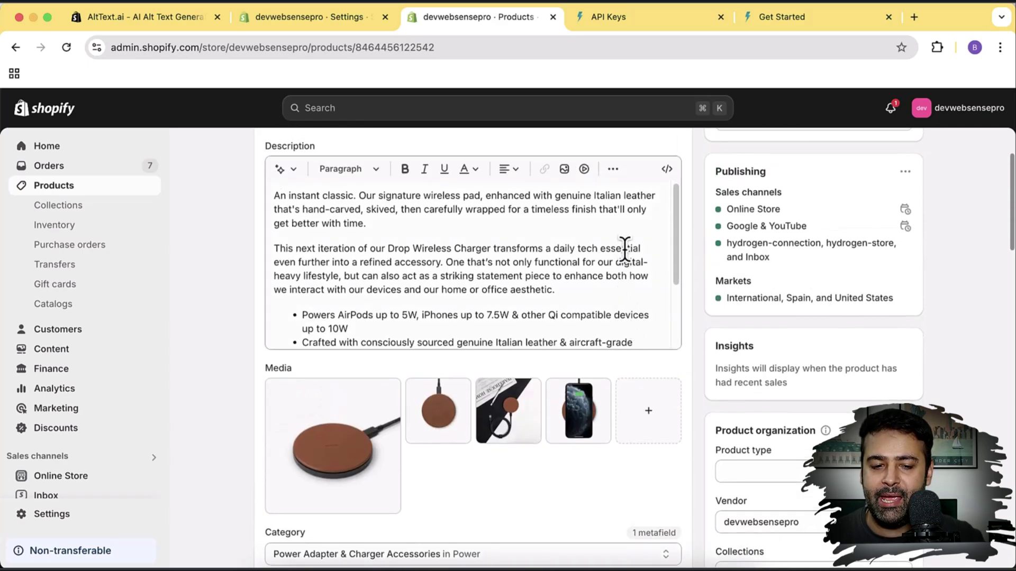
left_click(490, 237)
scroll(474, 241, "down", 3)
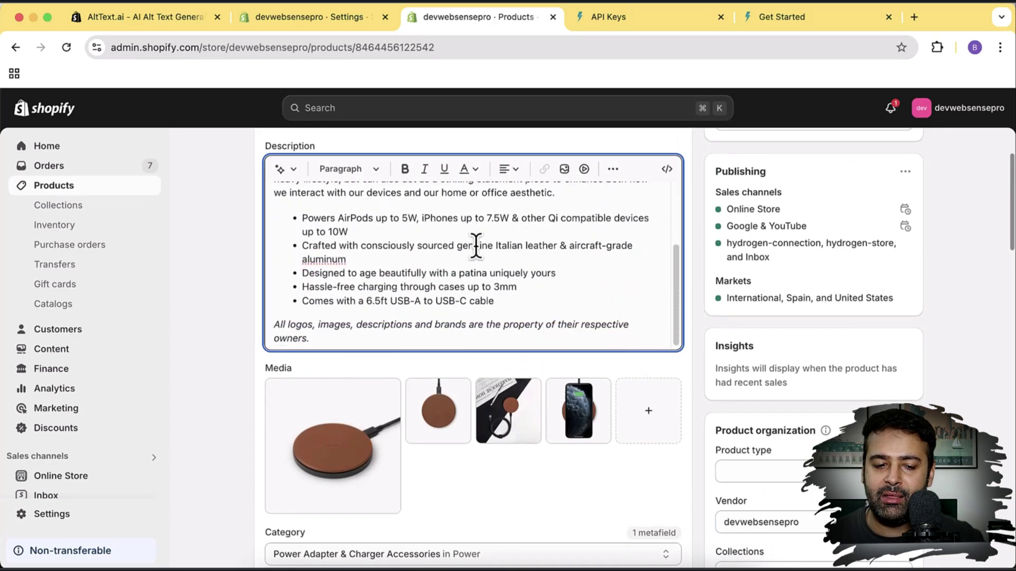
scroll(414, 317, "up", 2)
scroll(415, 317, "up", 2)
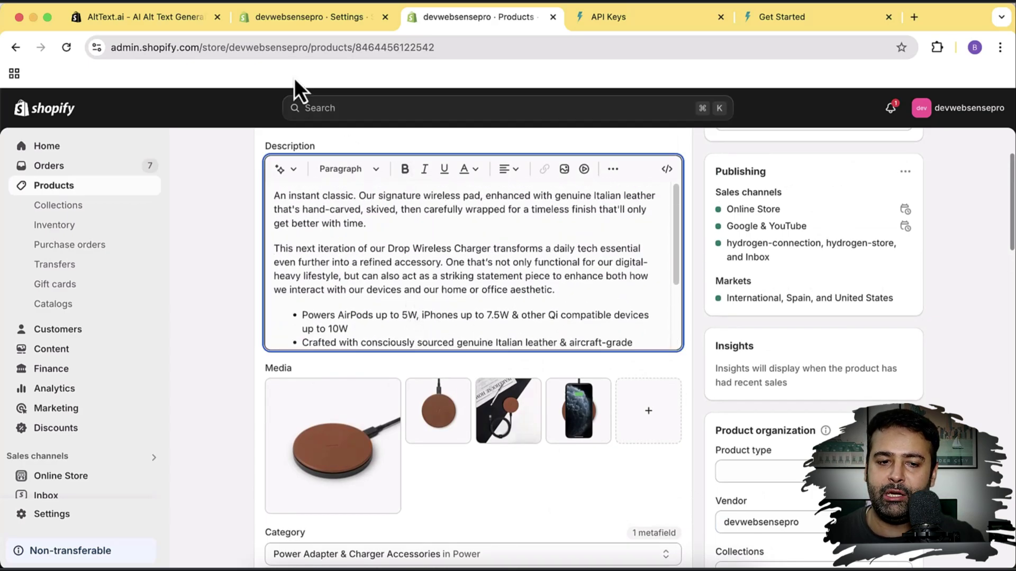
In the AltText.ai settings, choose to process only the first 1 image for products that have multiple images.
left_click(306, 26)
scroll(741, 328, "down", 2)
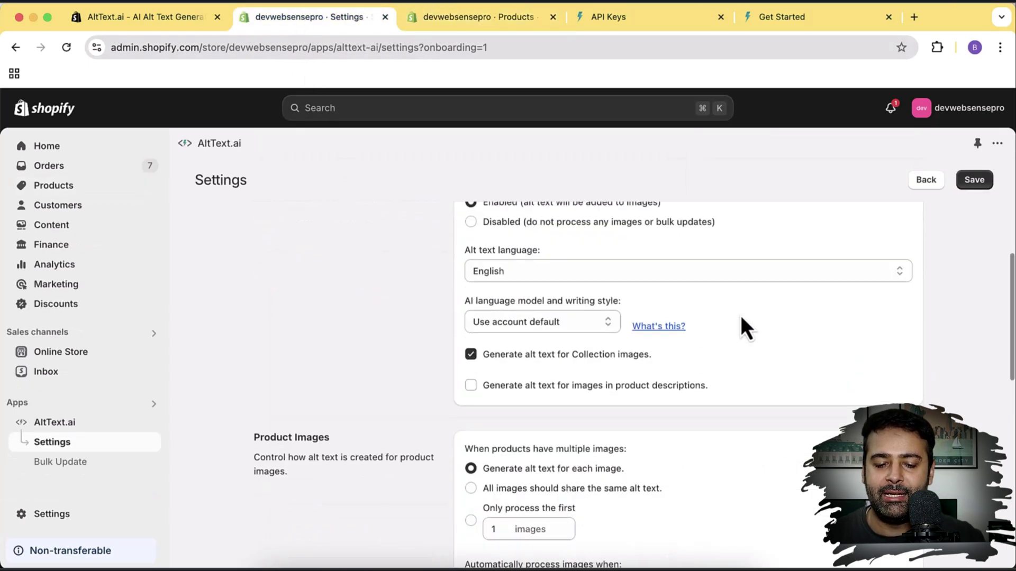
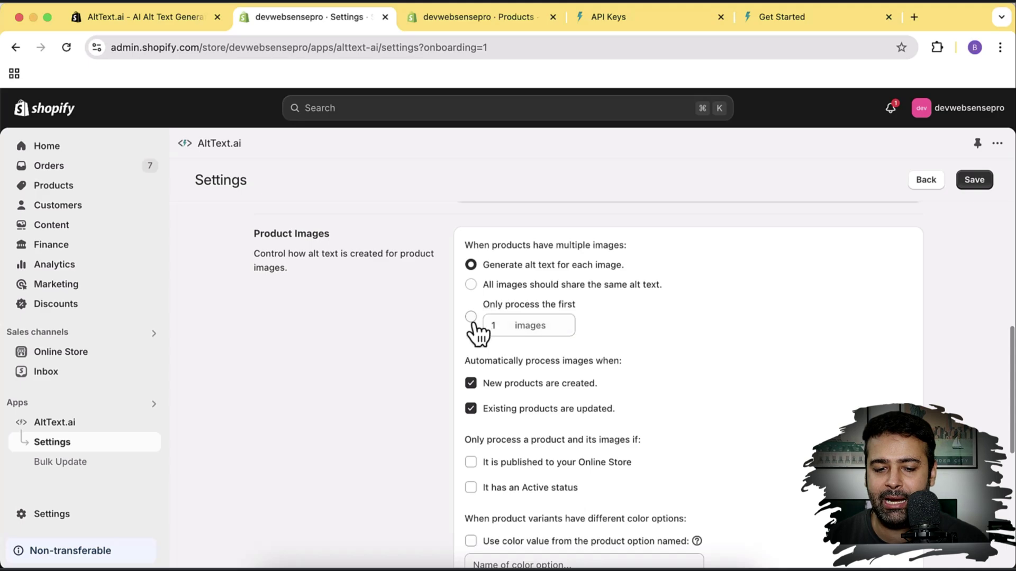
left_click(471, 317)
left_click(500, 324)
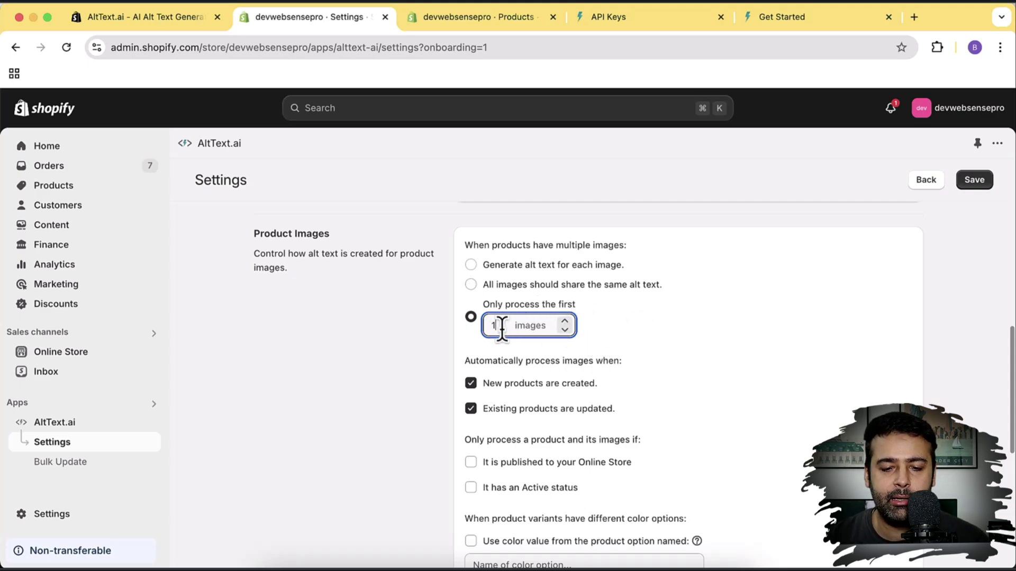
left_click_drag(503, 328, 484, 328)
left_click(611, 341)
scroll(668, 265, "down", 3)
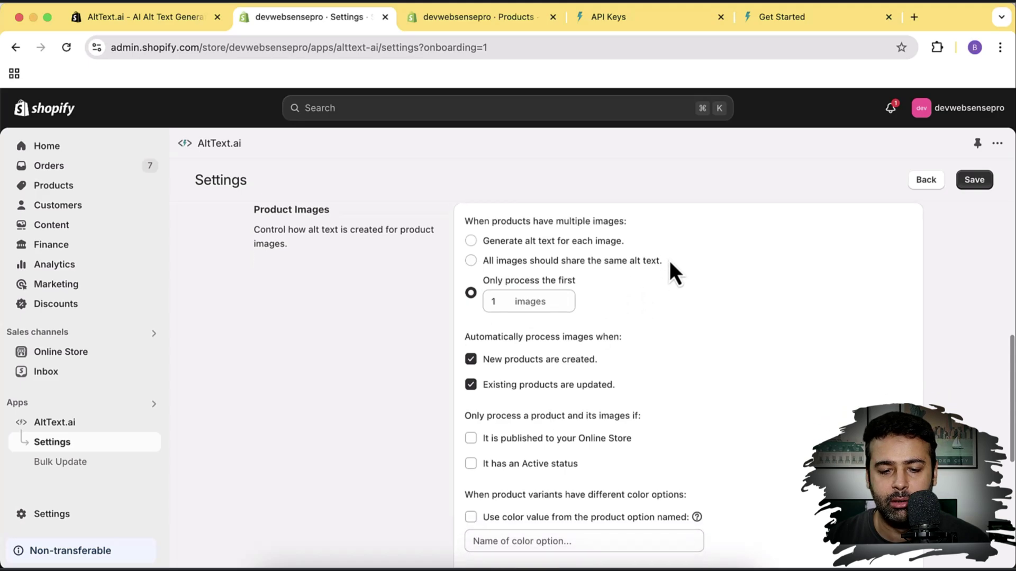
scroll(670, 253, "up", 1)
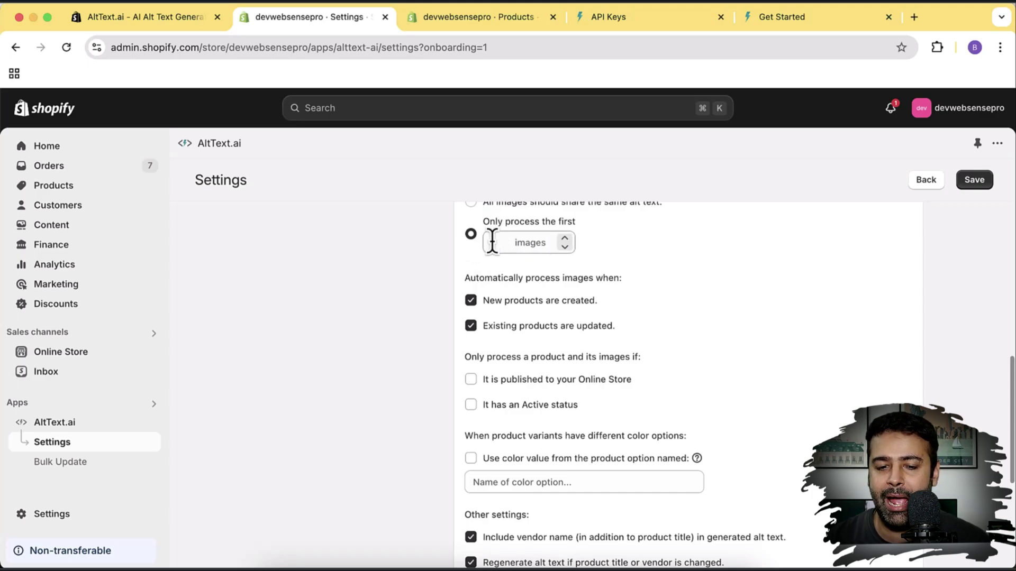
left_click_drag(497, 244, 486, 246)
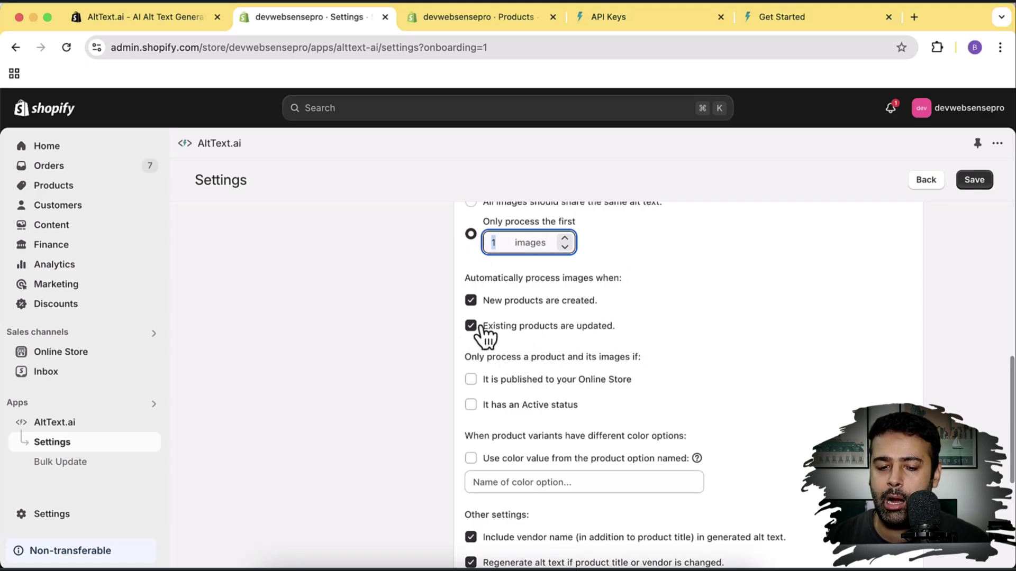
left_click(458, 341)
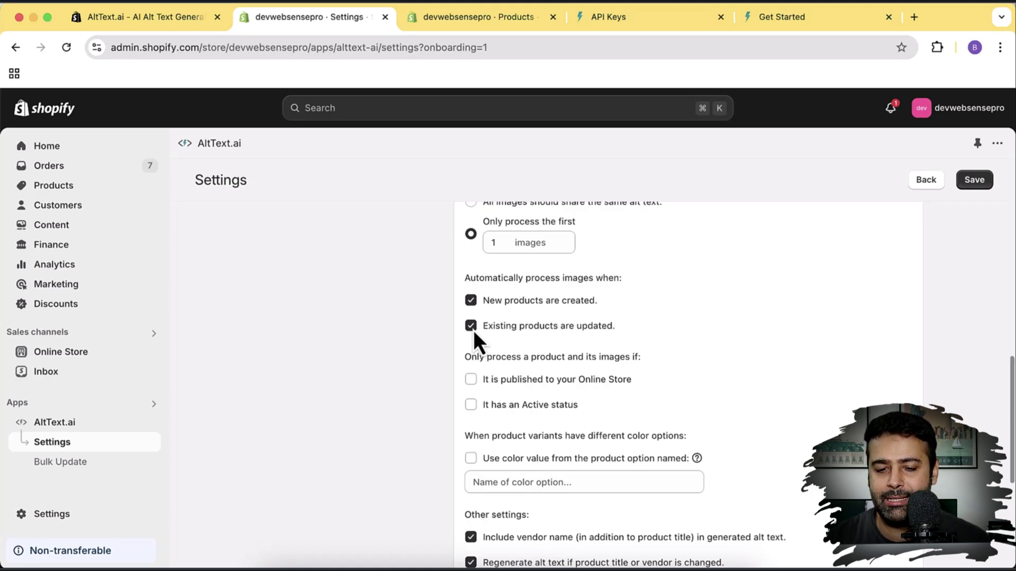
Turn off automatic image processing for when existing products are updated.
left_click(541, 332)
scroll(690, 312, "down", 1)
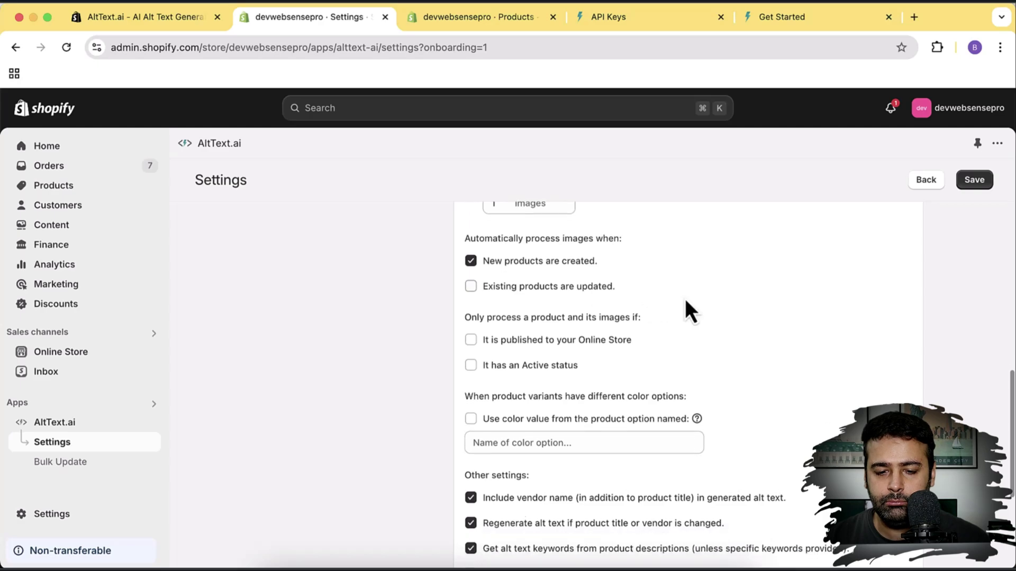
scroll(686, 306, "down", 2)
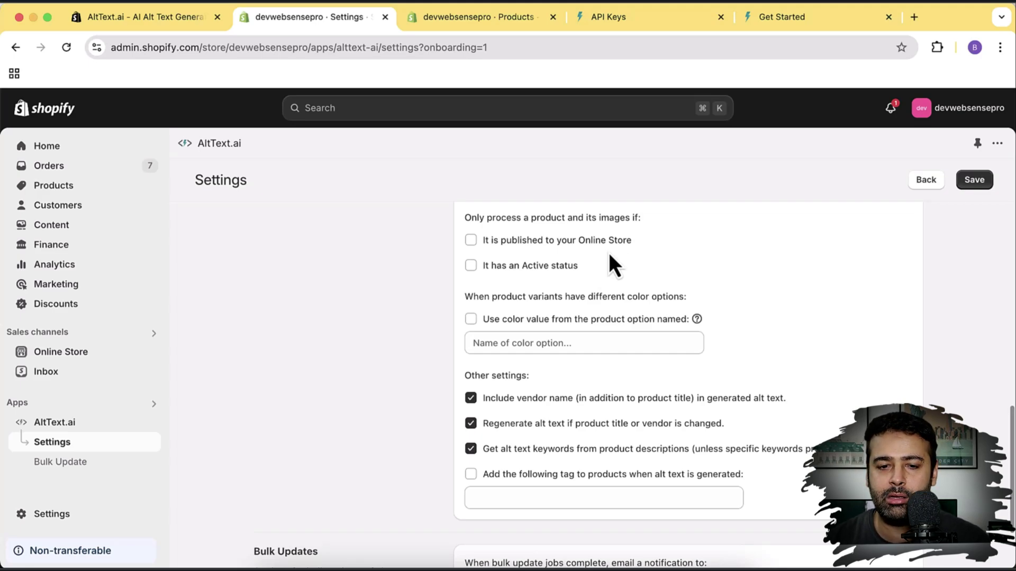
Open the DROP CLASSIC LEATHER WIRELESS CHARGER product page, return to the AltText.ai settings and examine the product variant color option.
left_click(501, 24)
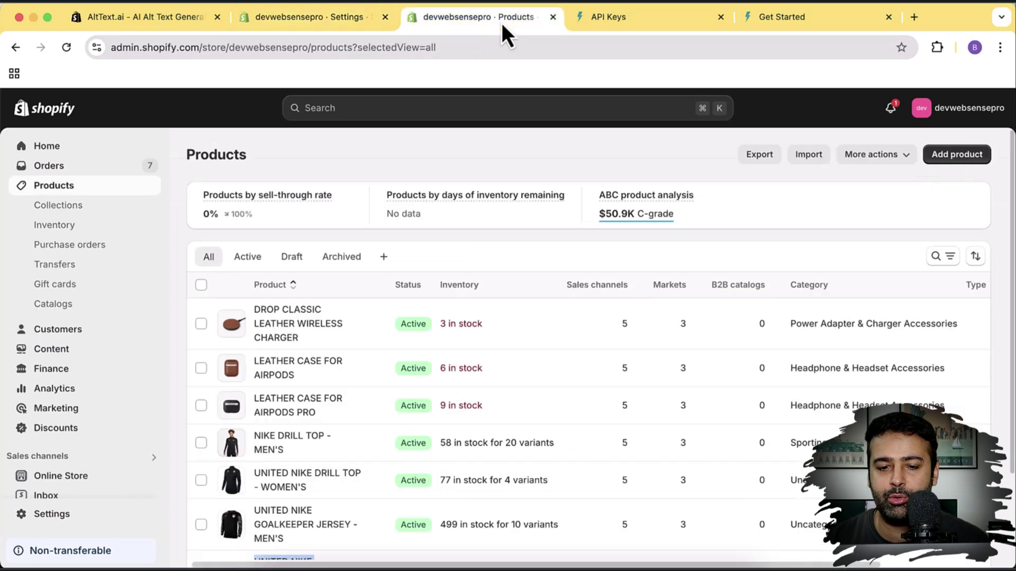
scroll(571, 159, "down", 1)
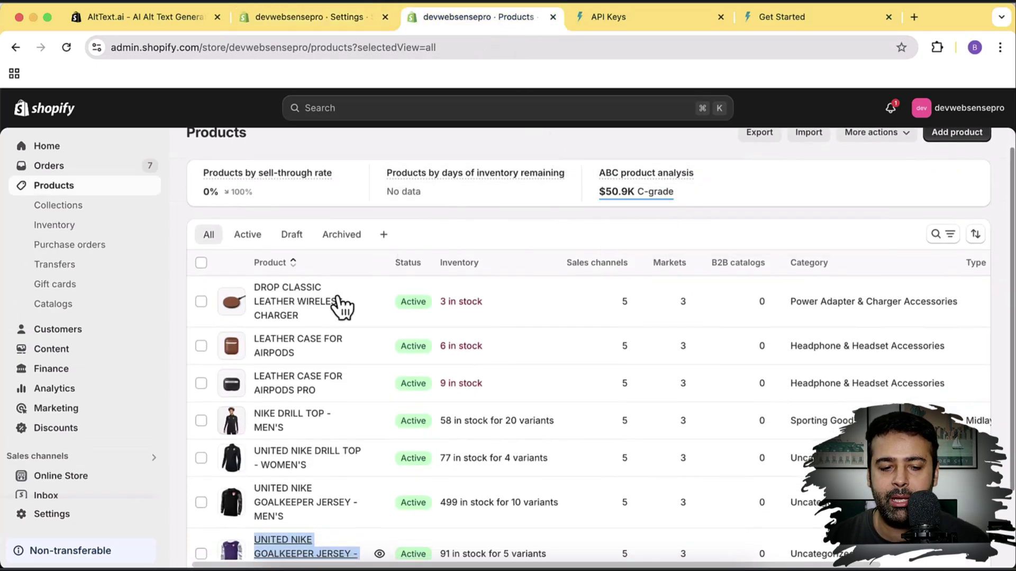
left_click(299, 309)
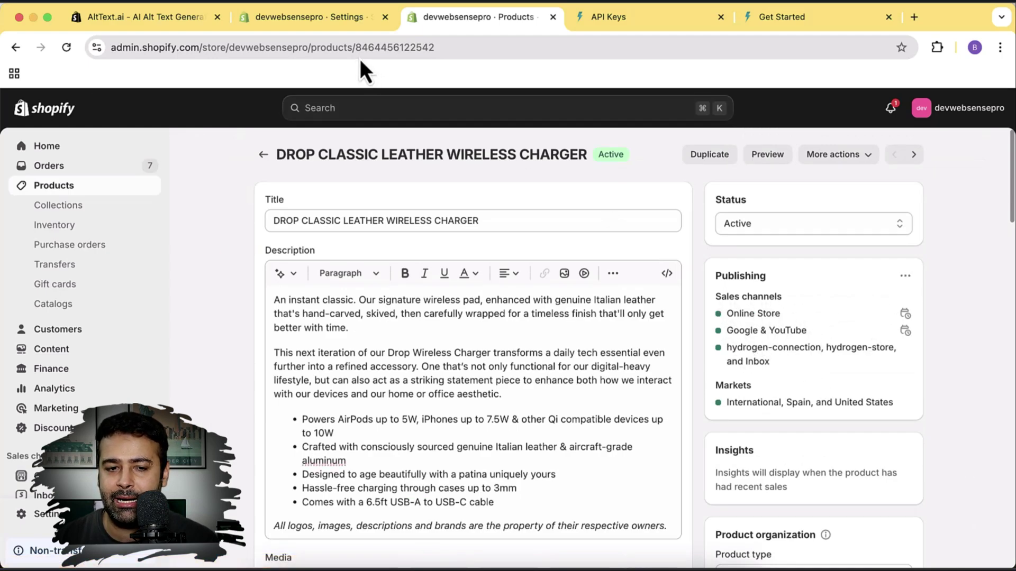
left_click(342, 21)
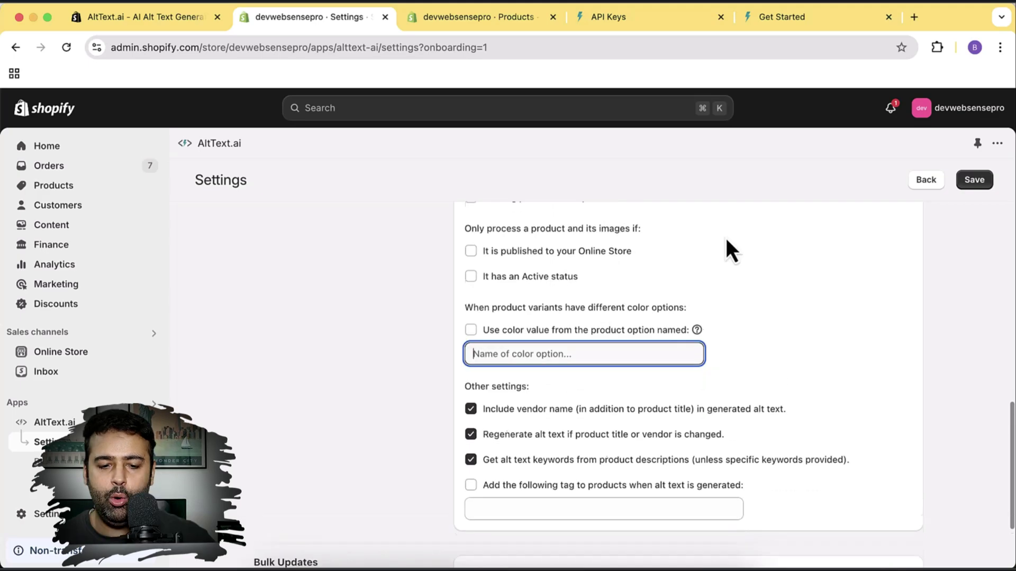
scroll(726, 238, "down", 3)
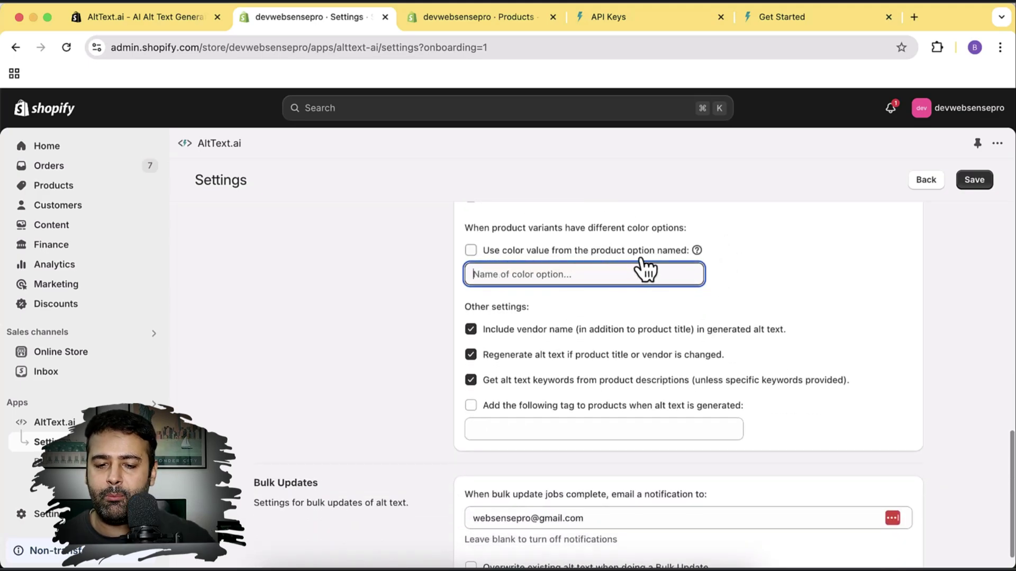
mouse_move(696, 250)
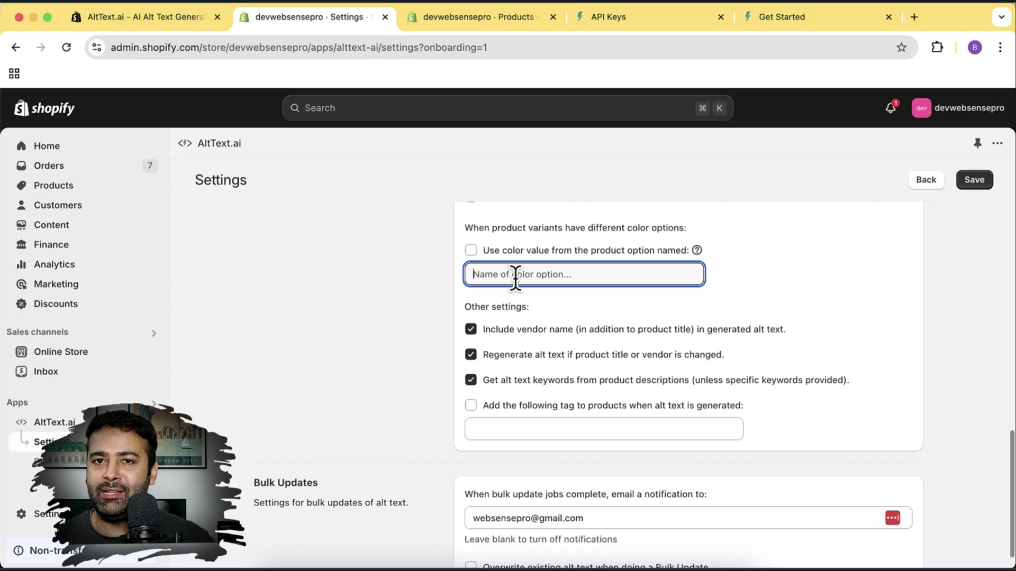
Check the wireless charger for variants, then open the NIKE DRILL TOP - MEN'S product and look up its color variant option name.
left_click(491, 25)
scroll(686, 248, "down", 10)
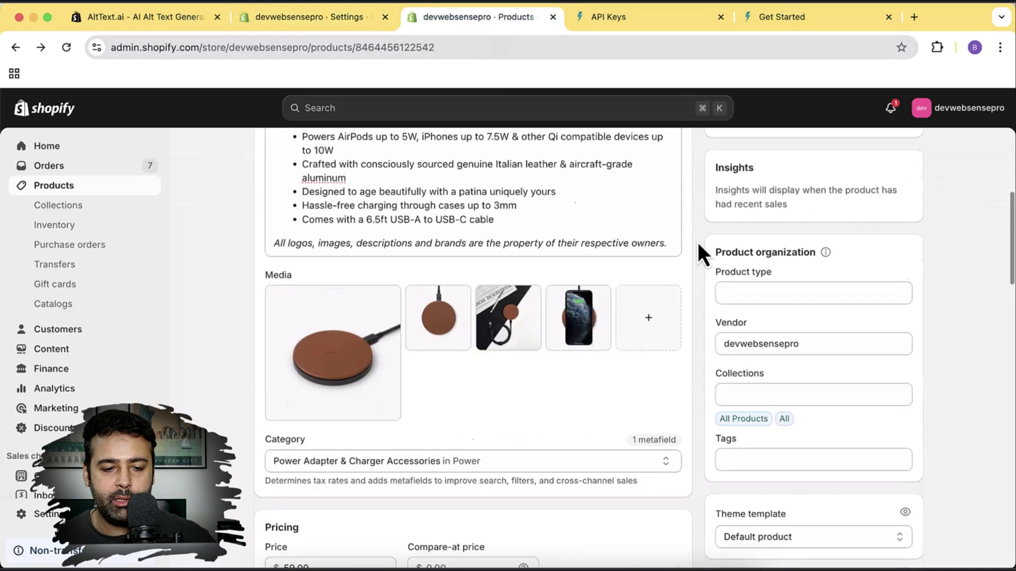
scroll(698, 241, "down", 3)
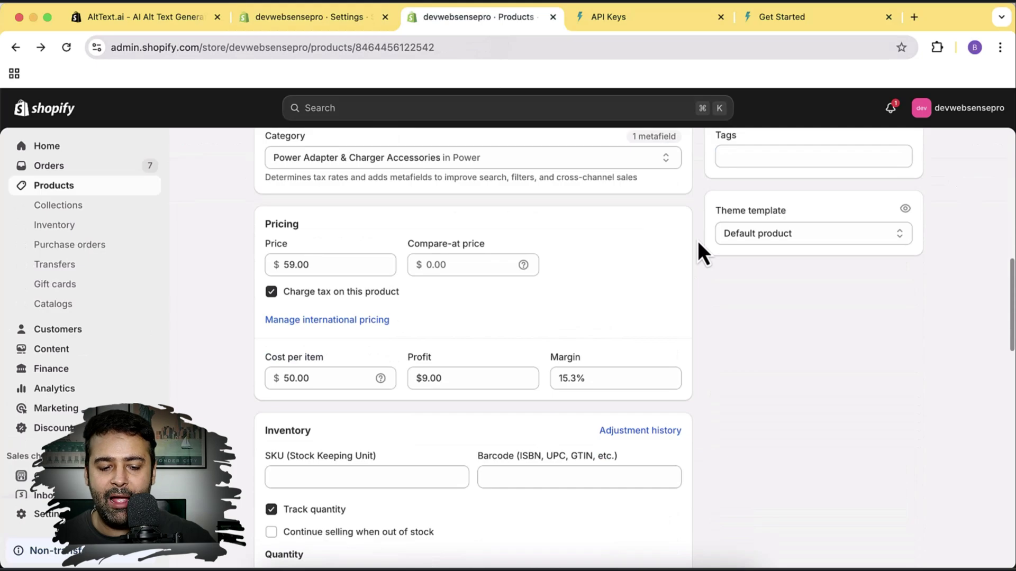
scroll(697, 241, "down", 5)
scroll(696, 272, "up", 15)
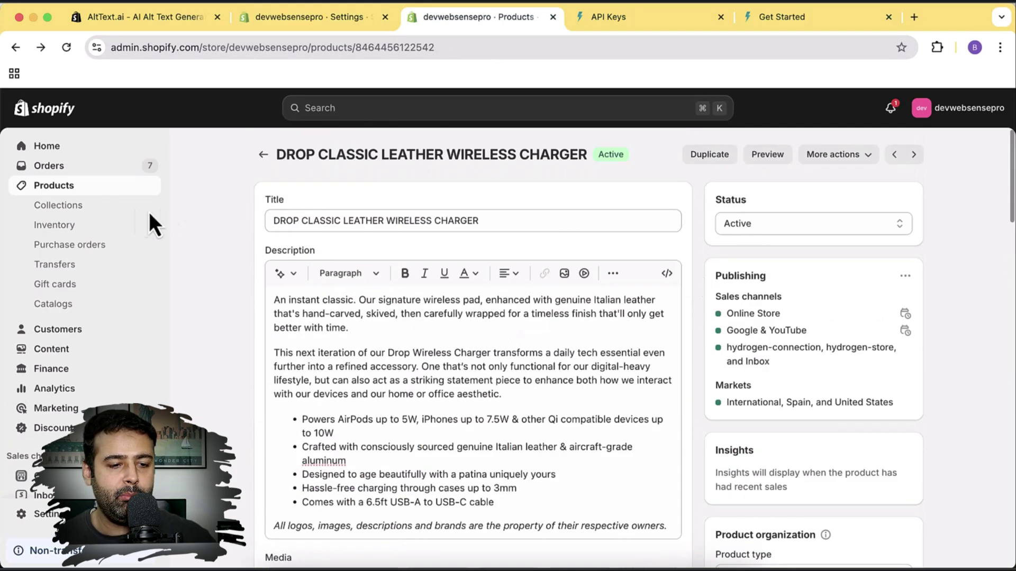
left_click(85, 193)
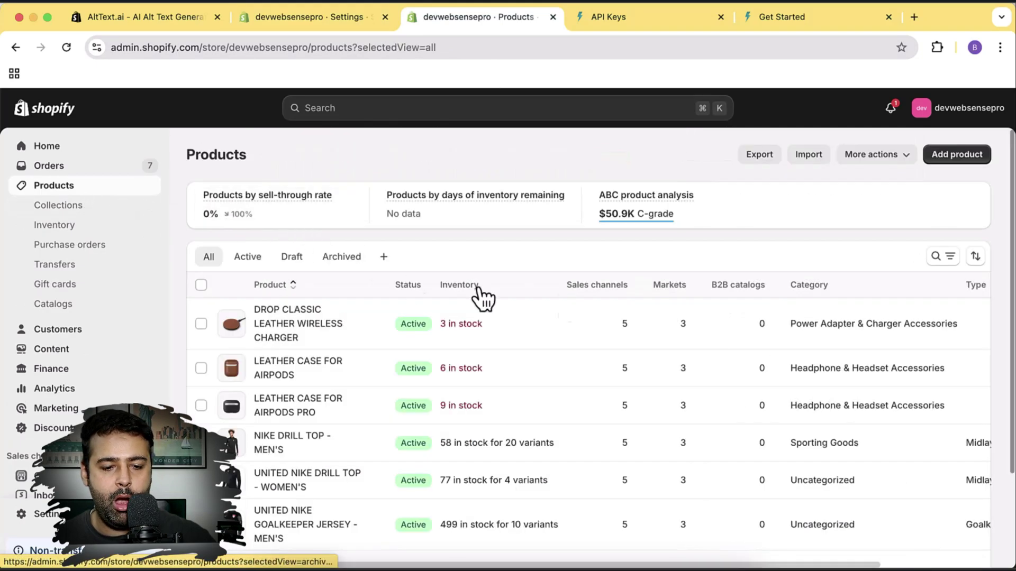
scroll(632, 249, "down", 3)
scroll(631, 246, "down", 2)
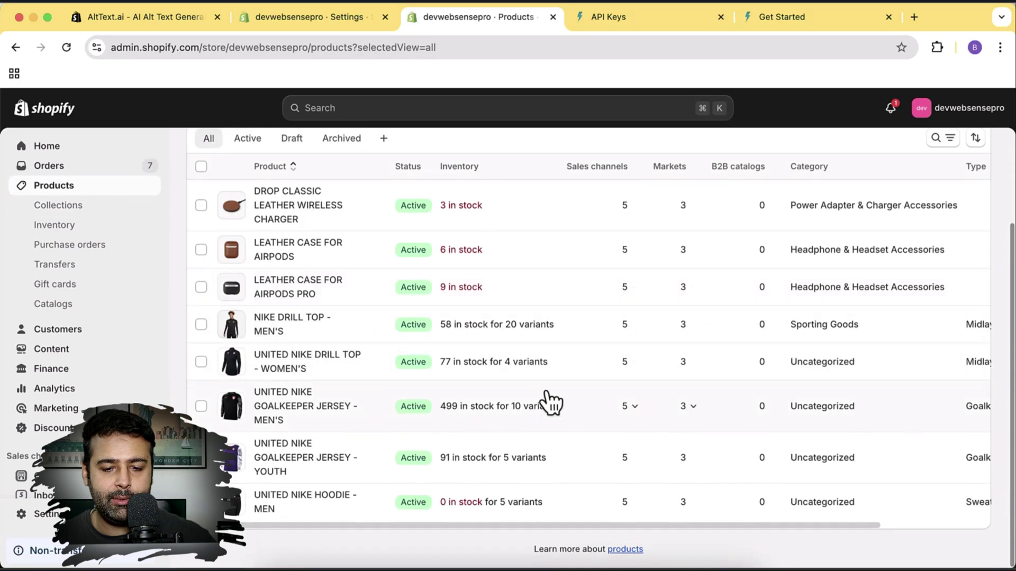
left_click(294, 331)
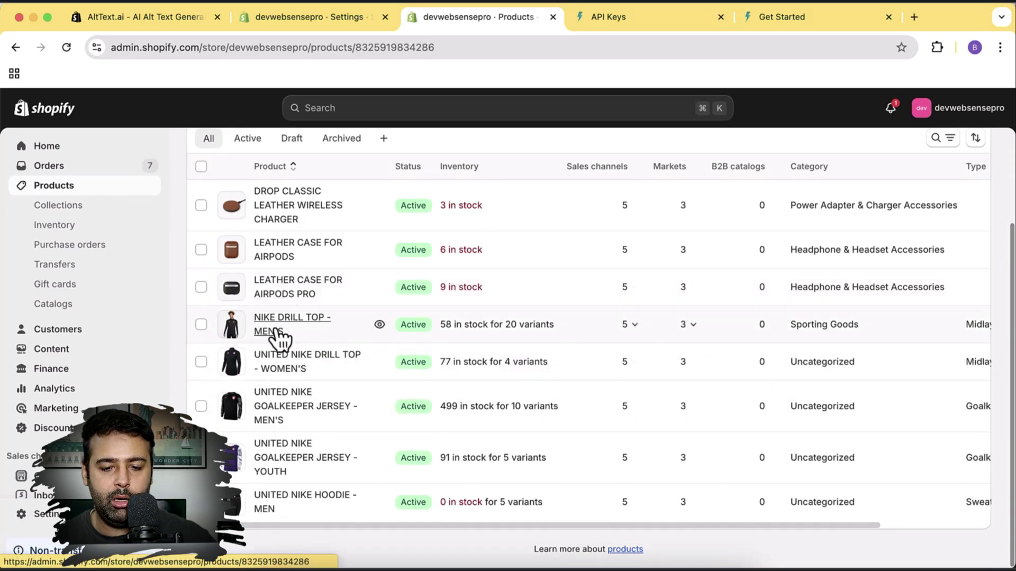
scroll(702, 257, "down", 10)
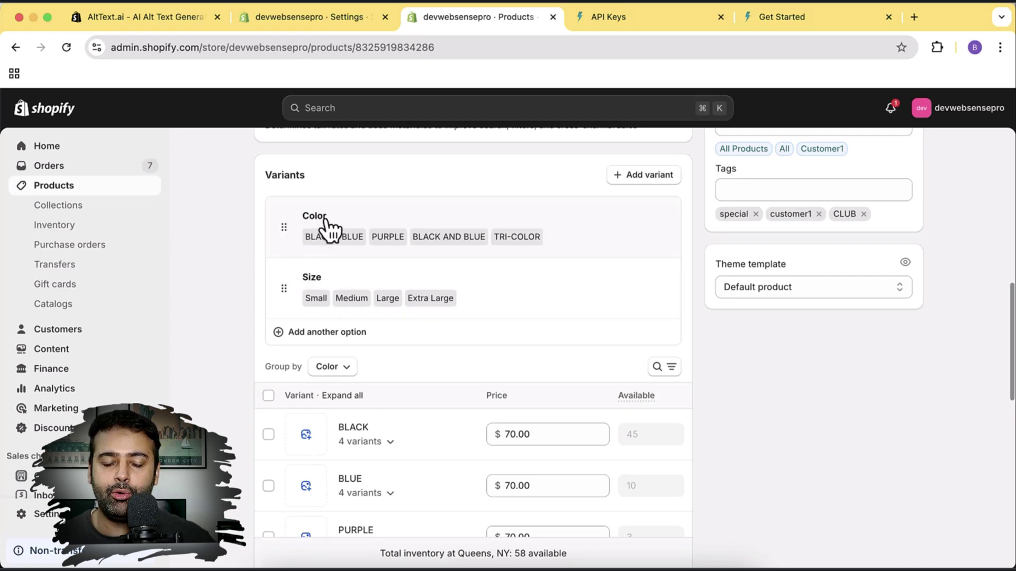
Back in the AltText.ai settings, enter Color as the name of the product option that supplies the color value.
left_click(333, 17)
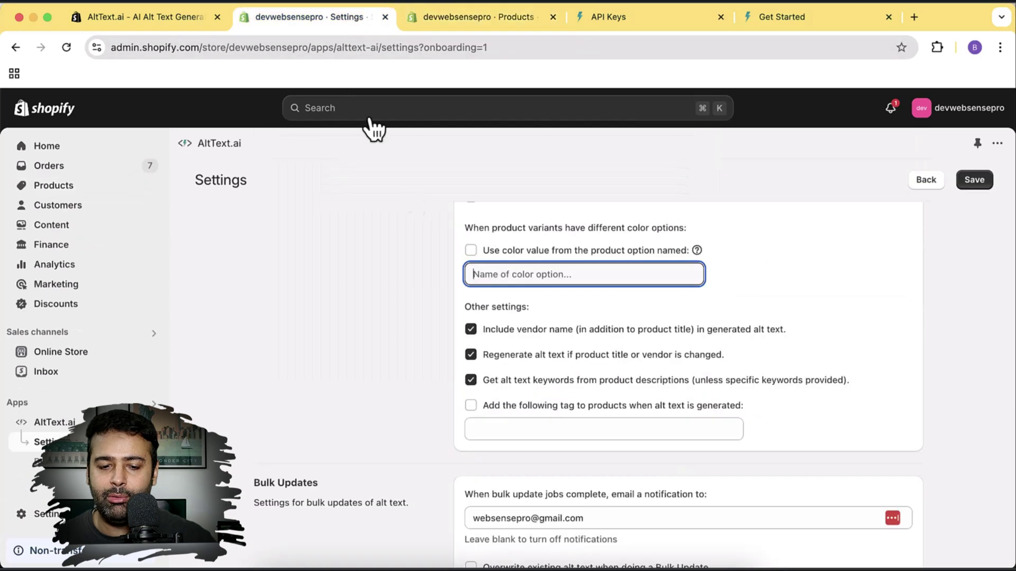
type("Color")
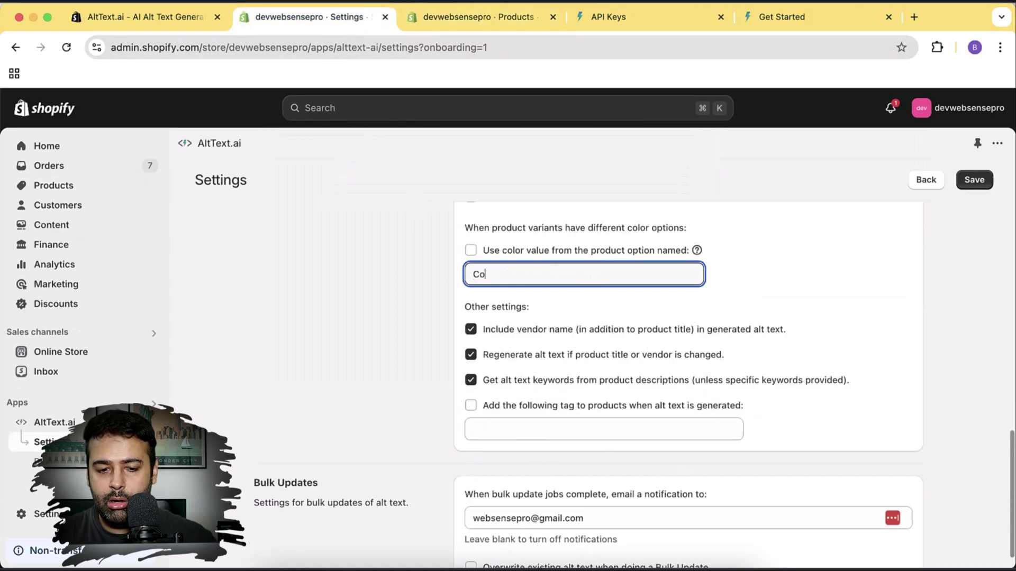
left_click(862, 276)
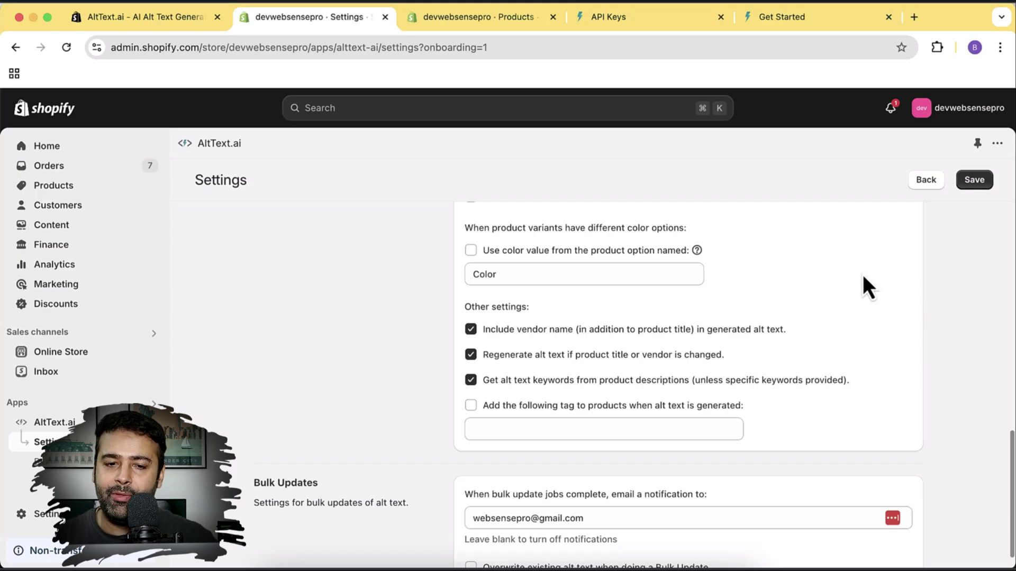
Return to the NIKE DRILL TOP - MEN'S product, look over its variants and open its main media image to inspect the alt text.
left_click(479, 17)
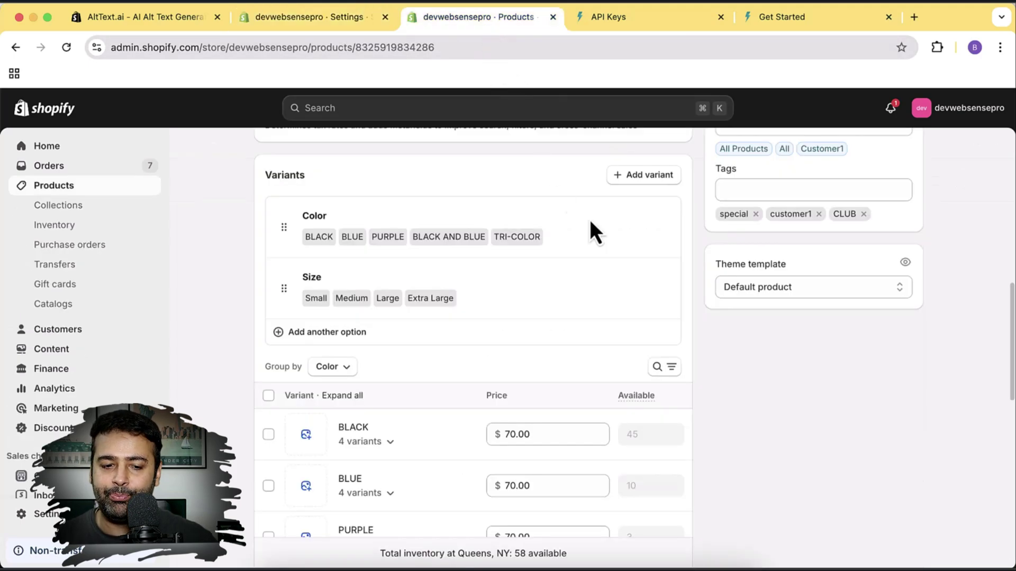
scroll(702, 309, "down", 7)
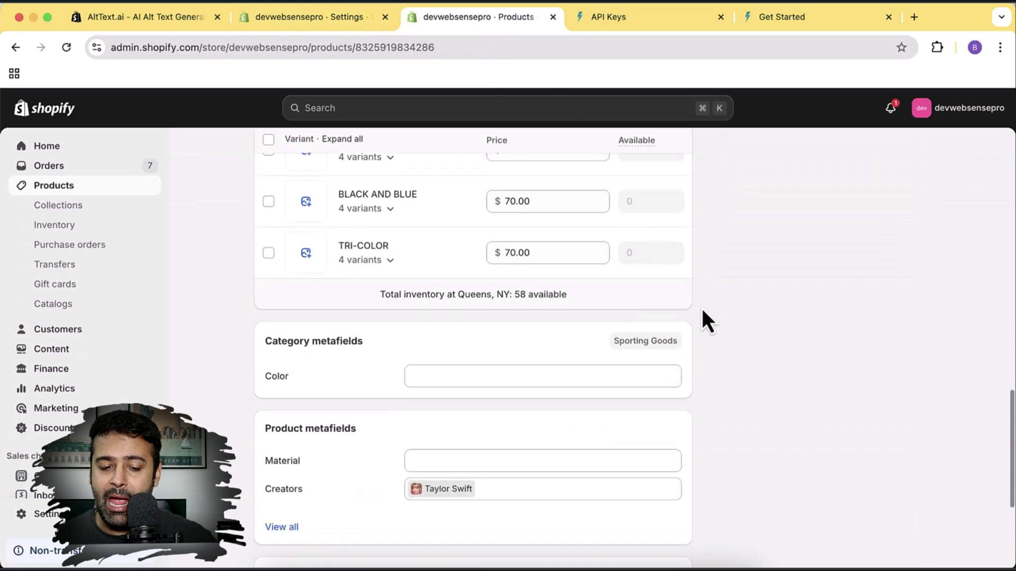
scroll(701, 309, "up", 7)
scroll(701, 309, "up", 5)
left_click(344, 296)
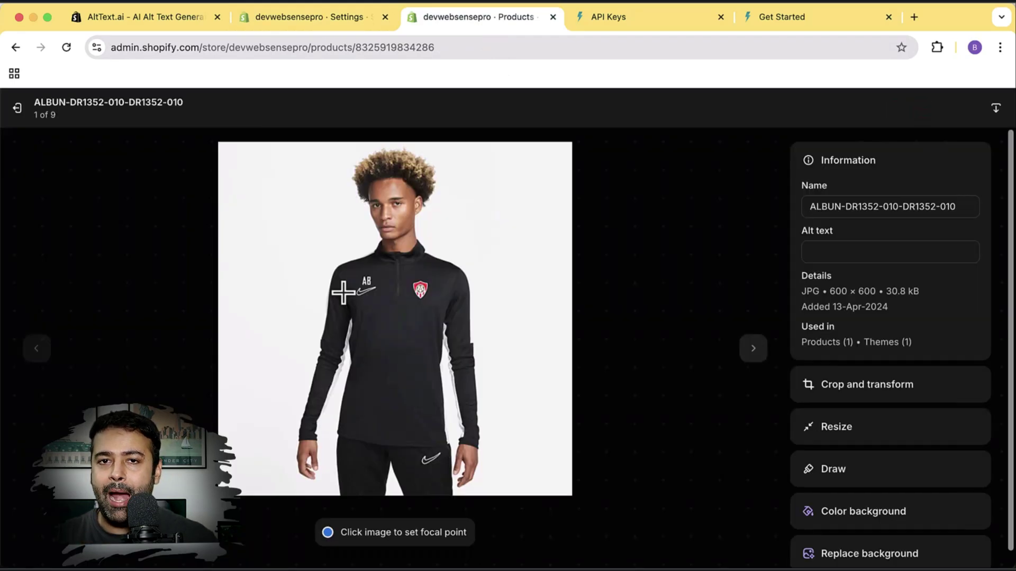
Return to the AltText.ai settings and clear the name of the product option that supplies the color value.
left_click(345, 27)
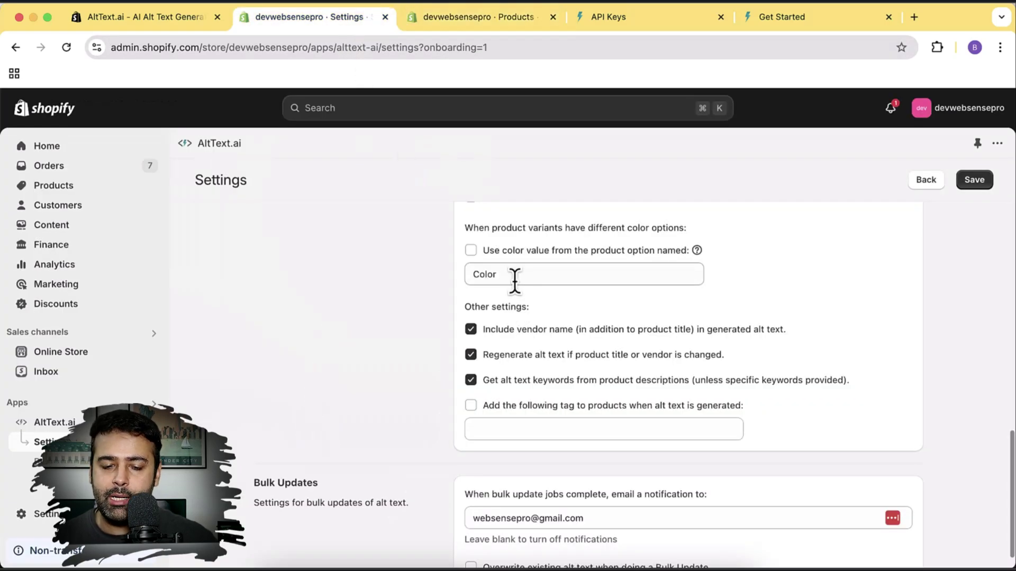
left_click_drag(498, 274, 462, 280)
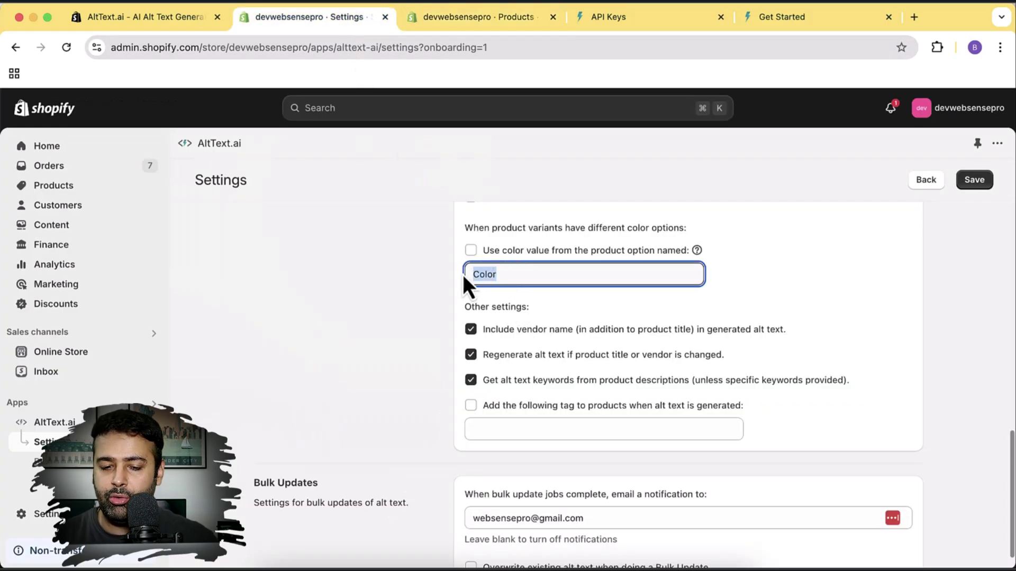
key("BackSpace")
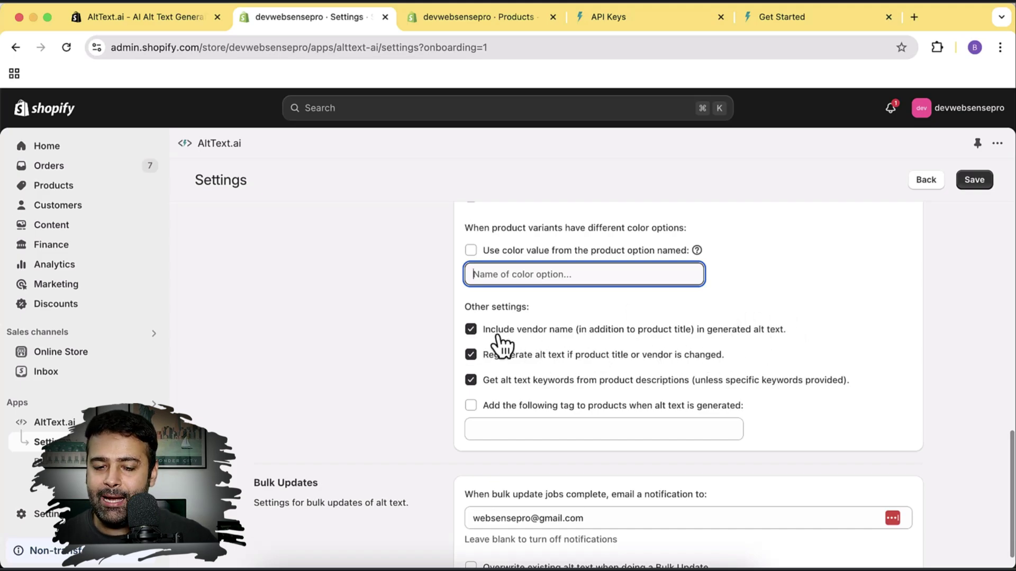
Review the other product settings, including the tag option, and the Bulk Updates notification e-mail and overwrite options.
scroll(816, 299, "down", 1)
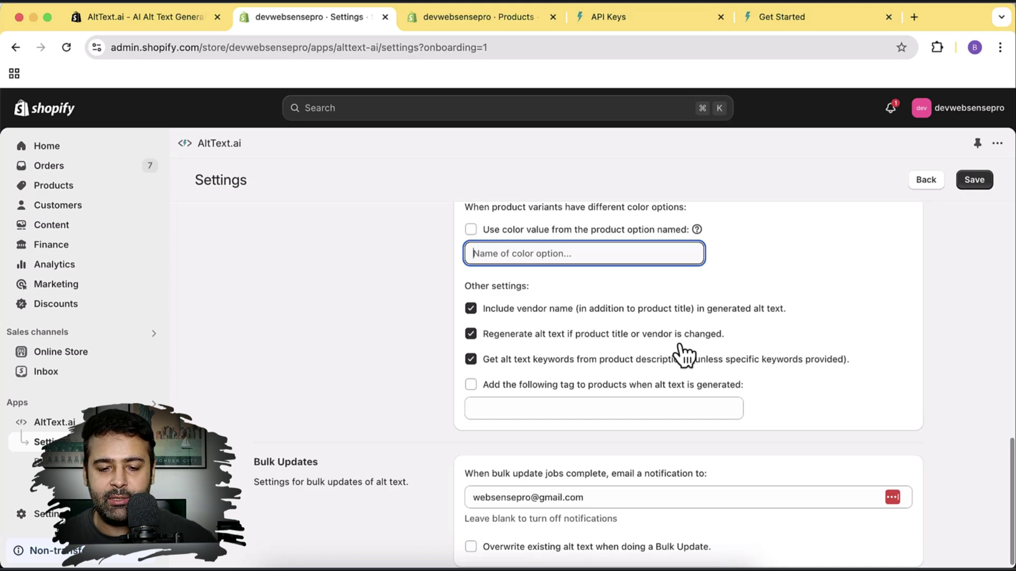
scroll(681, 291, "down", 1)
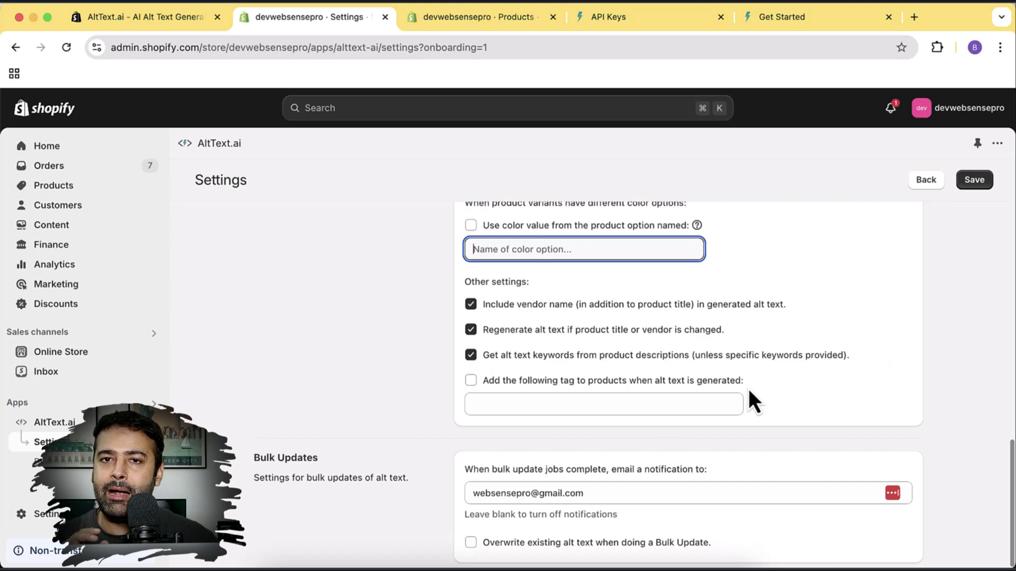
left_click(560, 406)
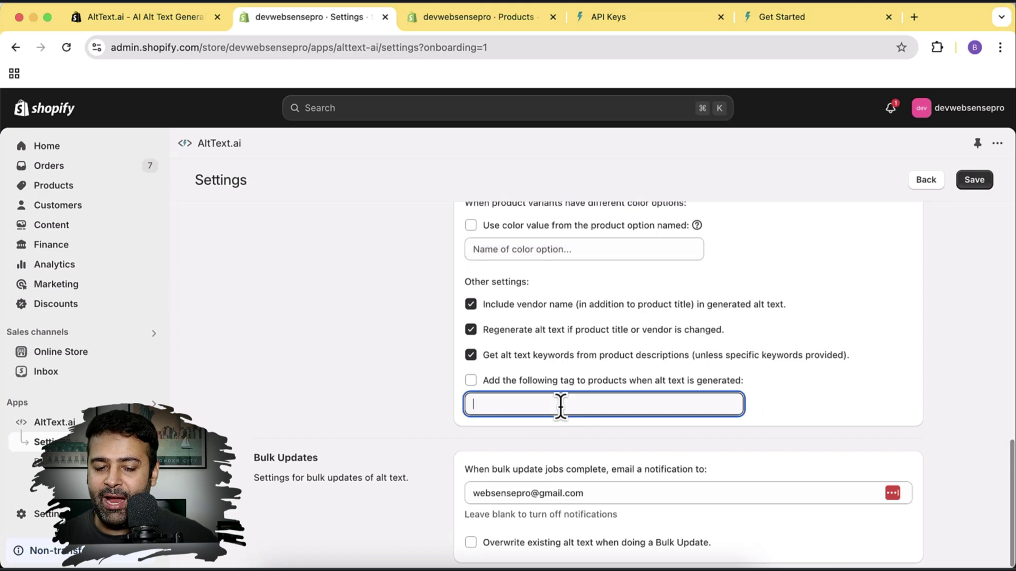
left_click(782, 393)
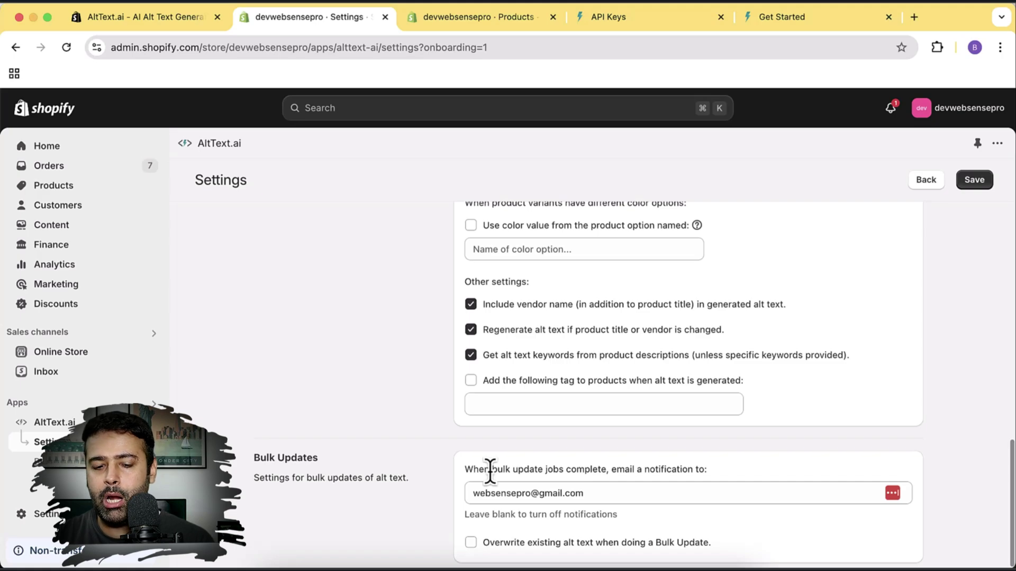
left_click(603, 494)
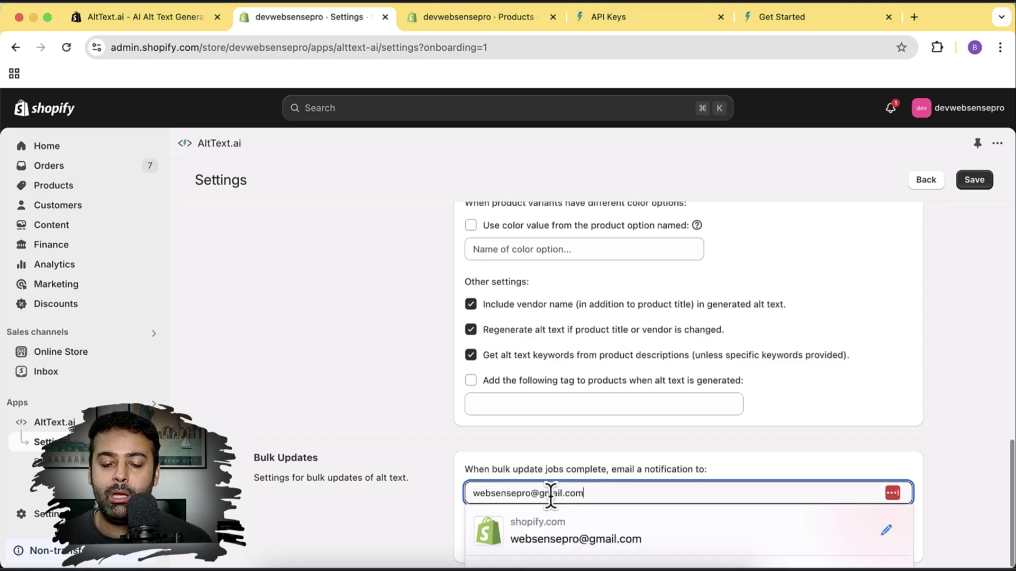
left_click_drag(608, 494, 467, 495)
left_click(424, 488)
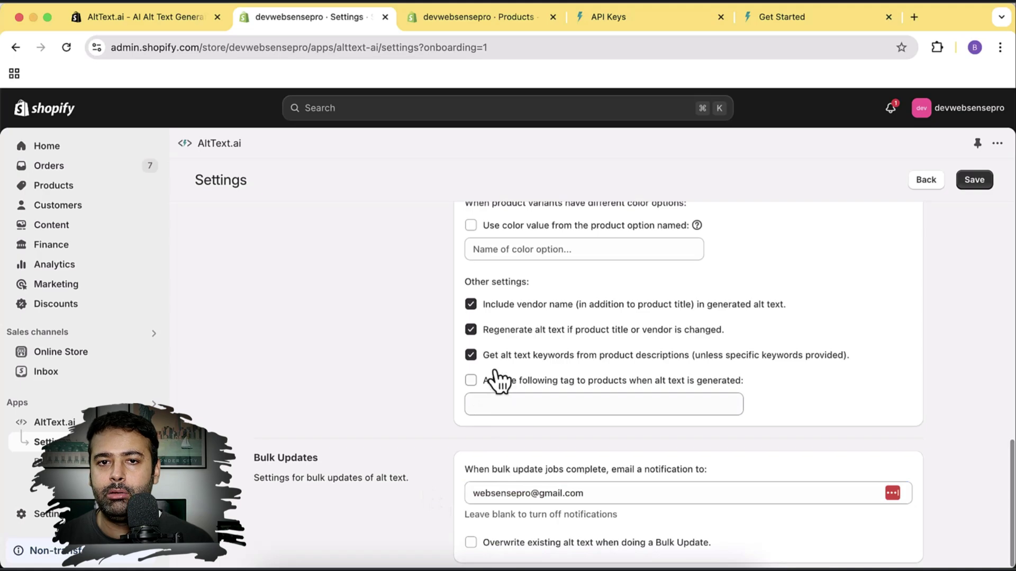
Close the NIKE DRILL TOP - MEN'S image view and go back to the full product list.
left_click(487, 27)
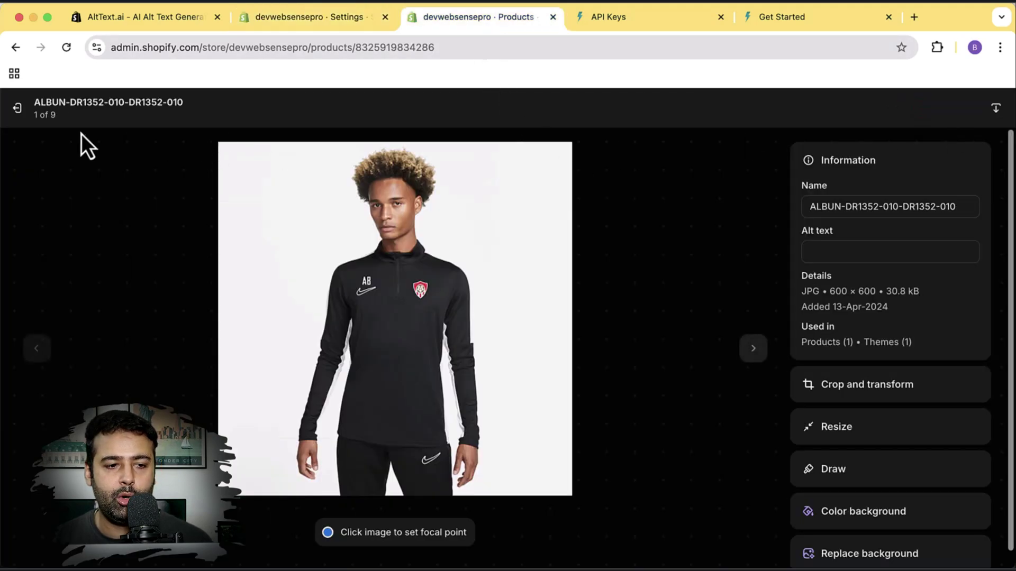
left_click(17, 109)
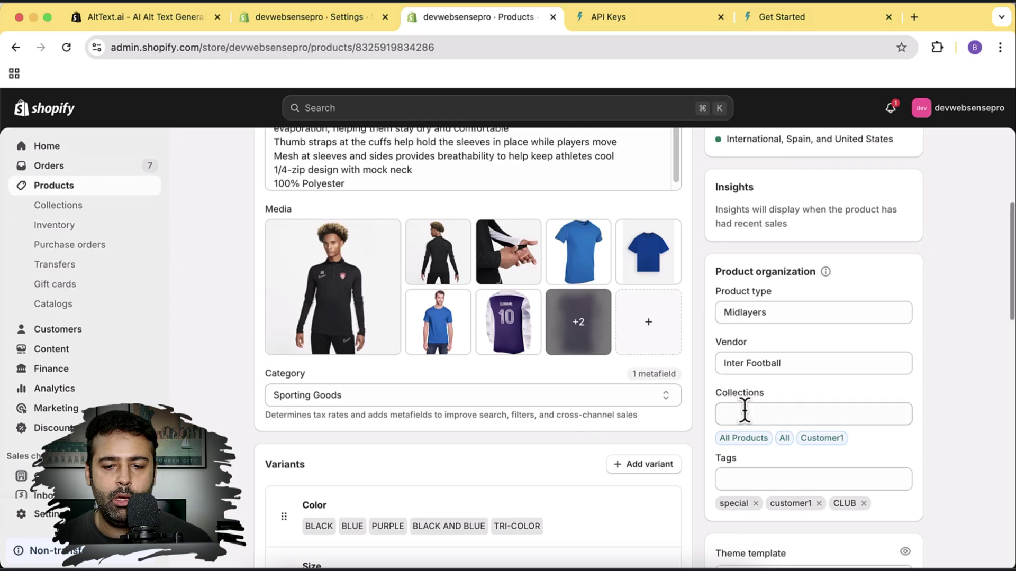
left_click(63, 190)
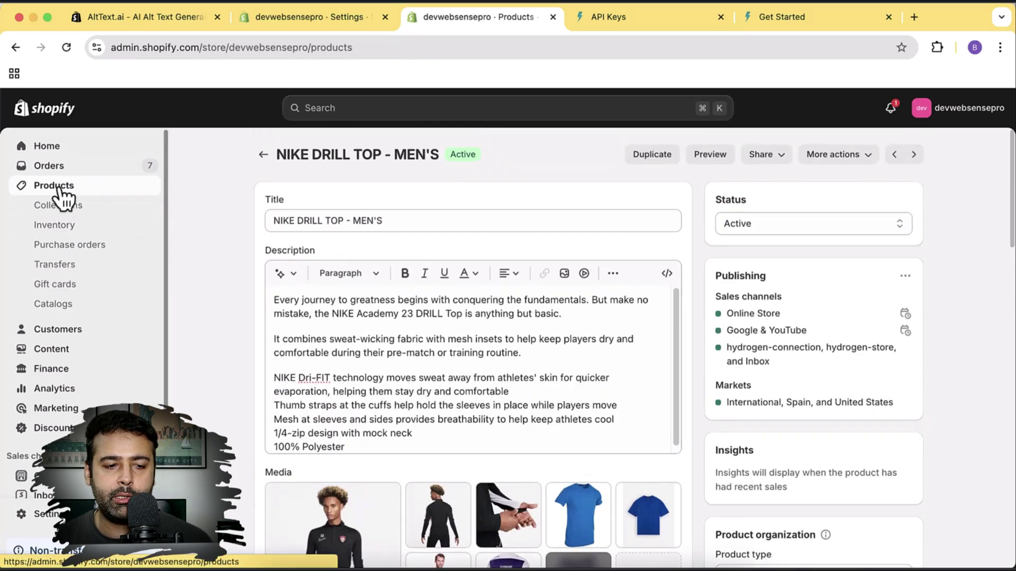
scroll(725, 390, "down", 2)
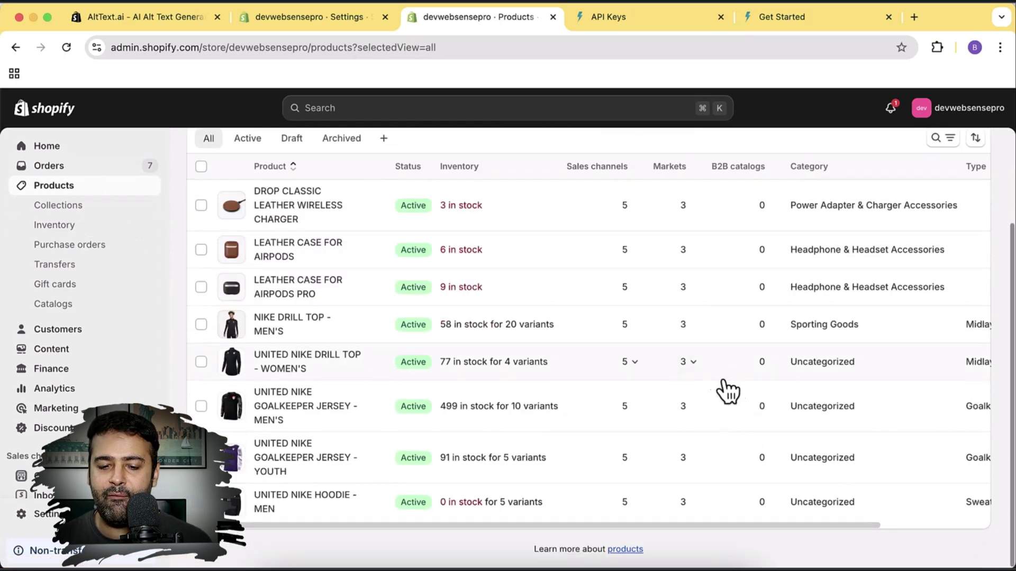
scroll(733, 387, "up", 2)
scroll(730, 386, "down", 2)
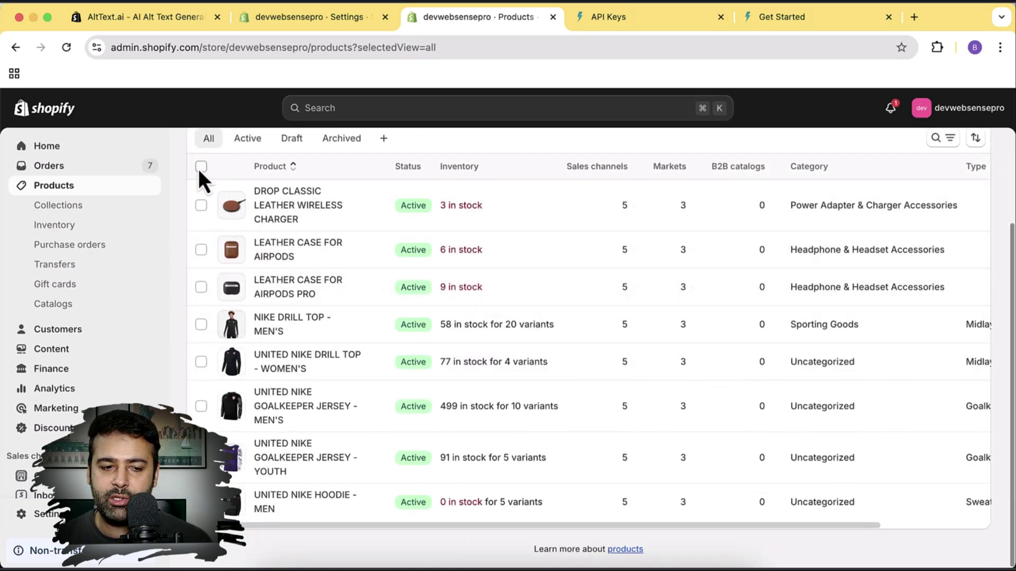
Select all listed products and open the AltText.ai Update Alt Text bulk action for them.
left_click(201, 167)
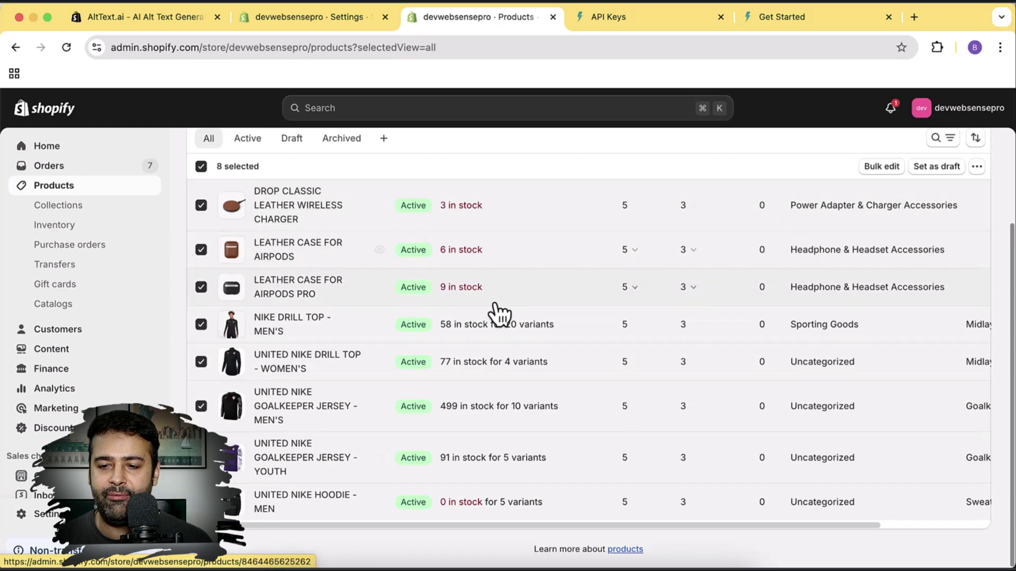
left_click(978, 168)
scroll(960, 248, "down", 2)
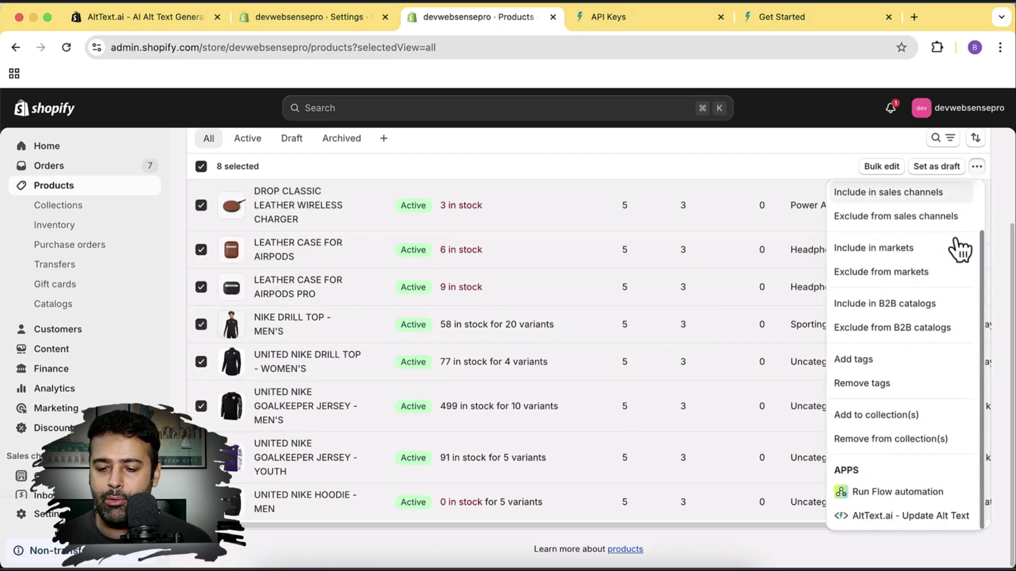
left_click(879, 523)
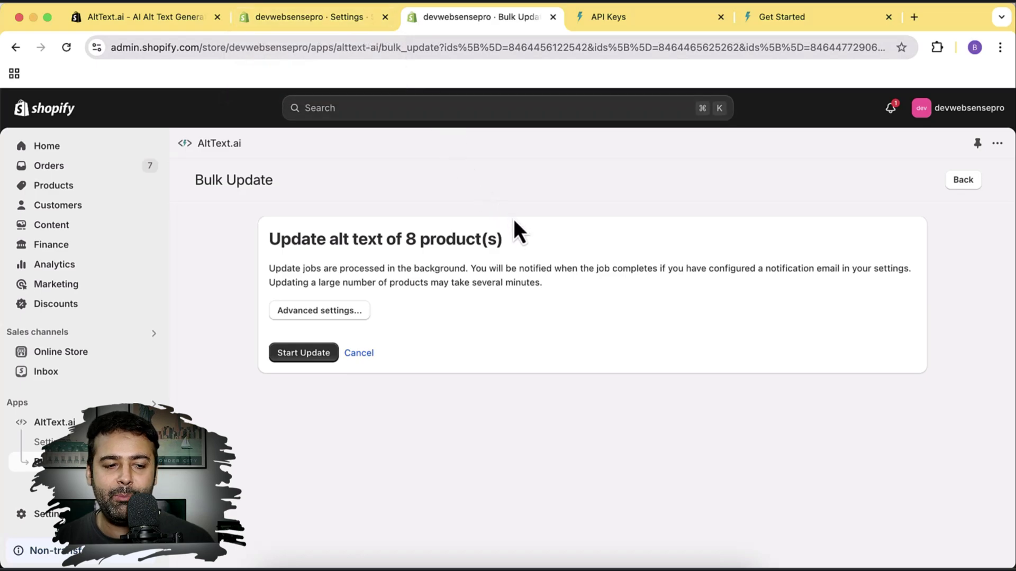
In the AltText.ai settings, enable automatic image processing when existing products are updated.
left_click(353, 24)
scroll(863, 309, "up", 2)
scroll(862, 308, "up", 4)
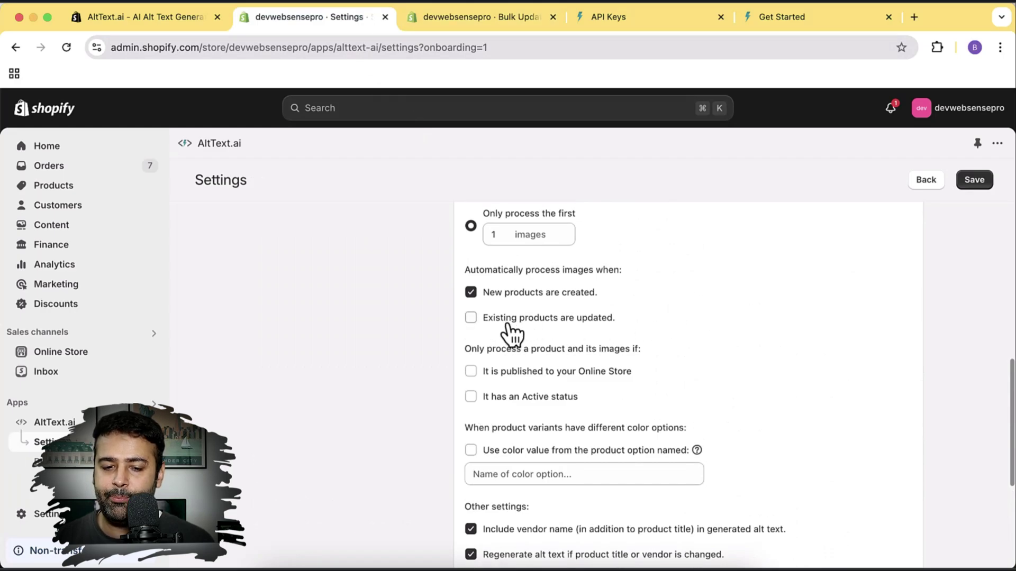
left_click(473, 320)
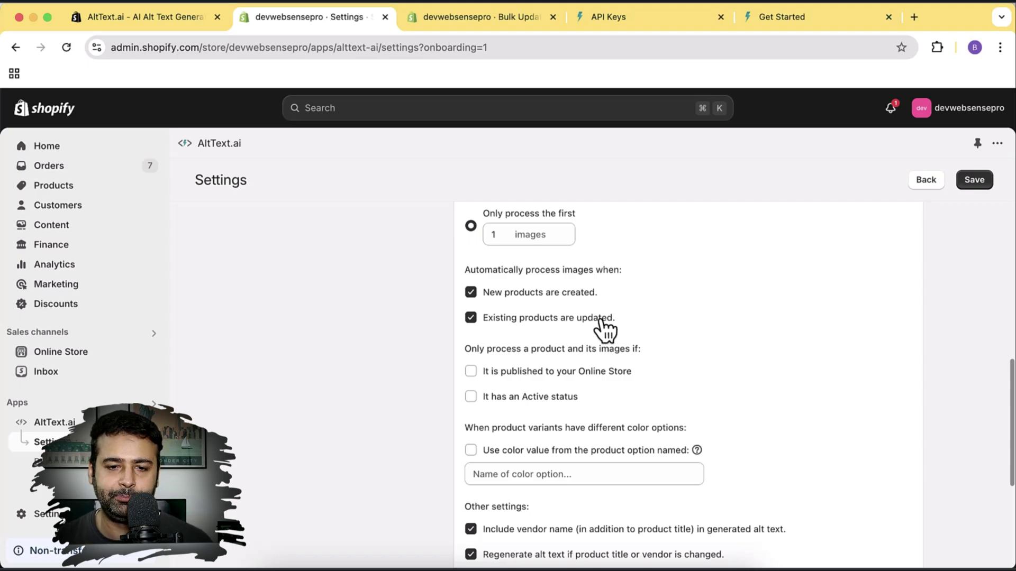
Leave the Bulk Update page for the product list and preview DROP CLASSIC LEATHER WIRELESS CHARGER in the online store.
left_click(491, 29)
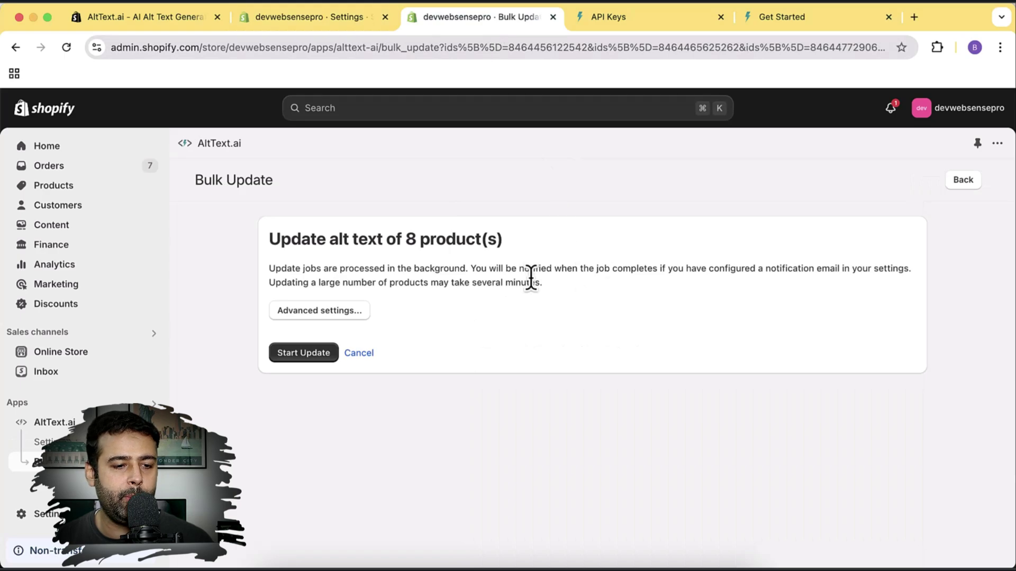
left_click(59, 186)
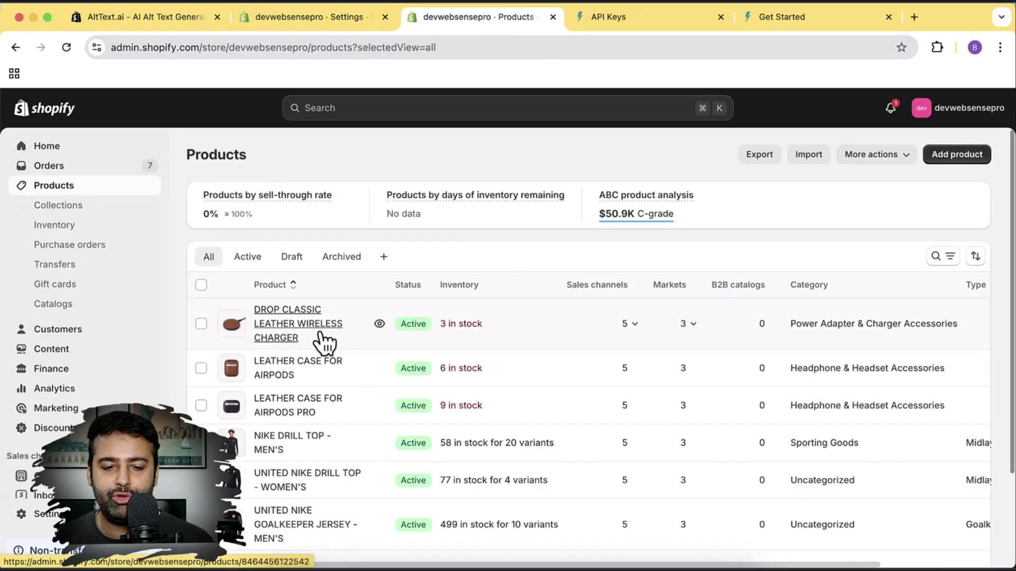
left_click(379, 324)
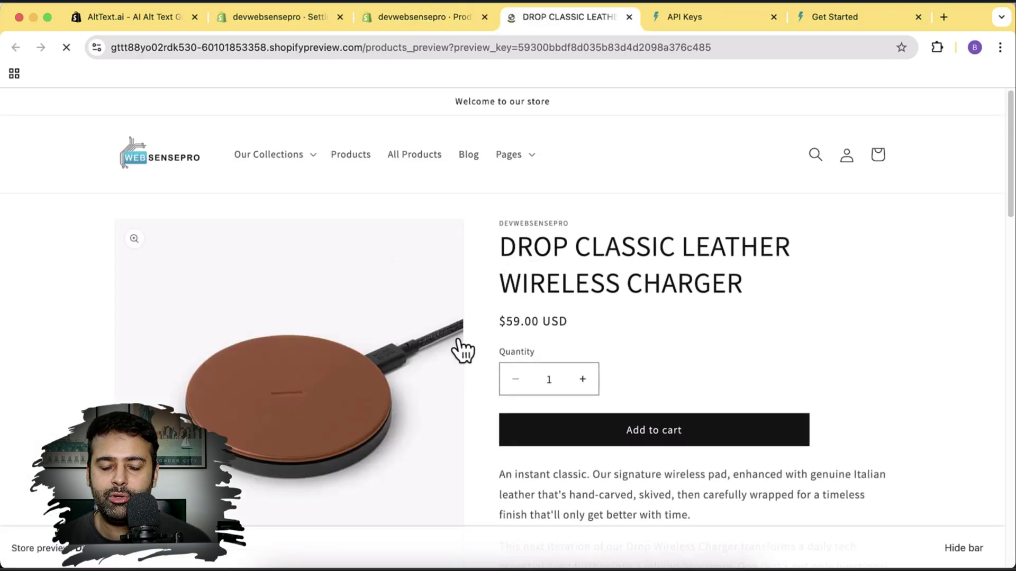
scroll(508, 265, "down", 5)
scroll(509, 273, "up", 5)
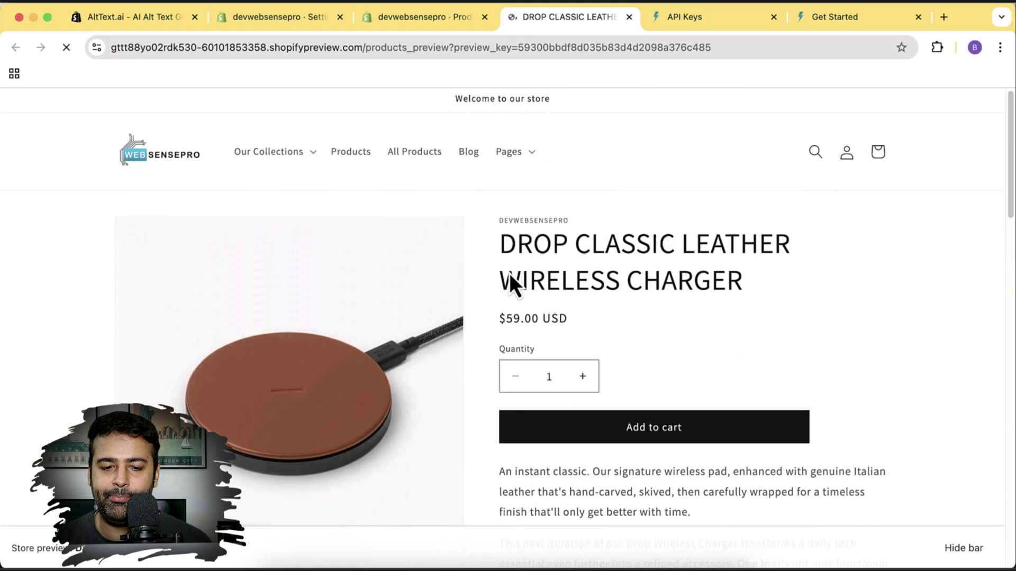
Inspect the wireless charger's main image in the page code and check the alt attribute of its img element.
right_click(392, 370)
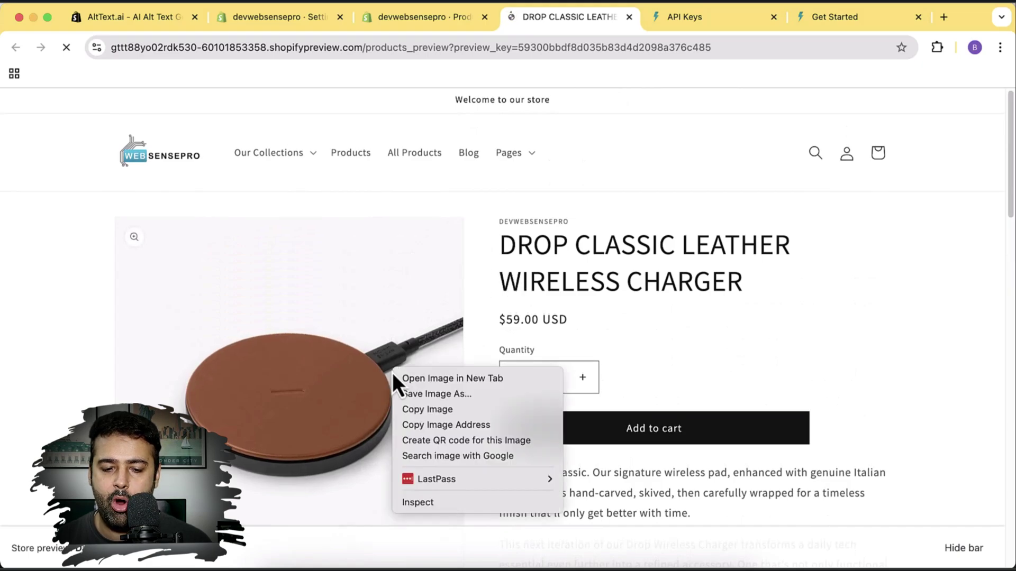
left_click(434, 503)
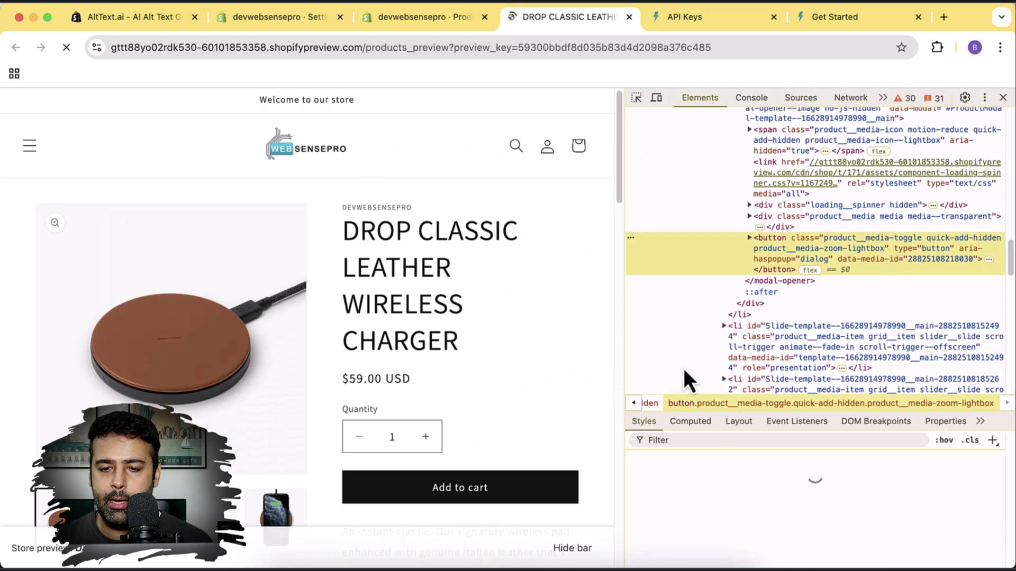
left_click(749, 239)
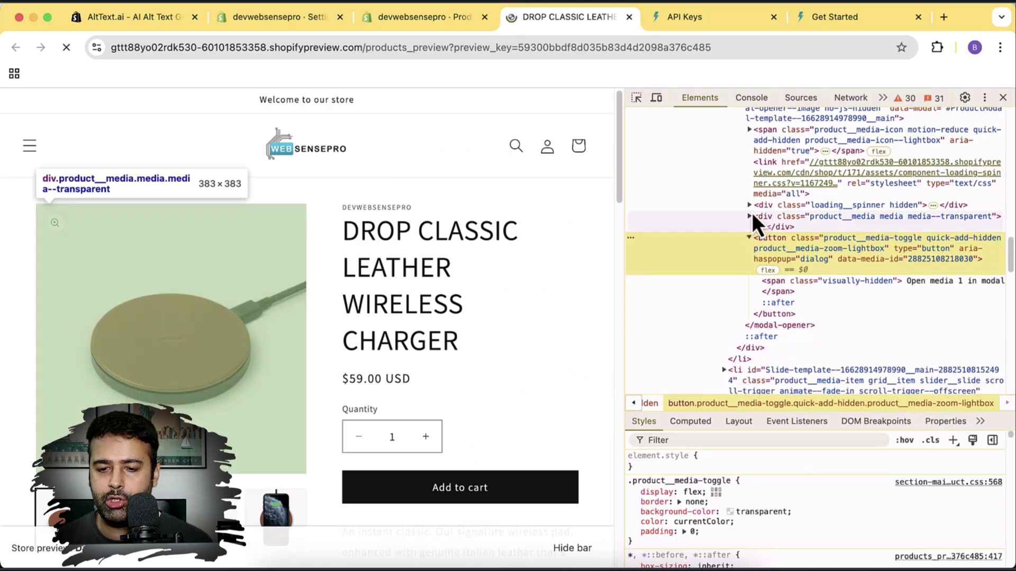
left_click(748, 217)
mouse_move(859, 263)
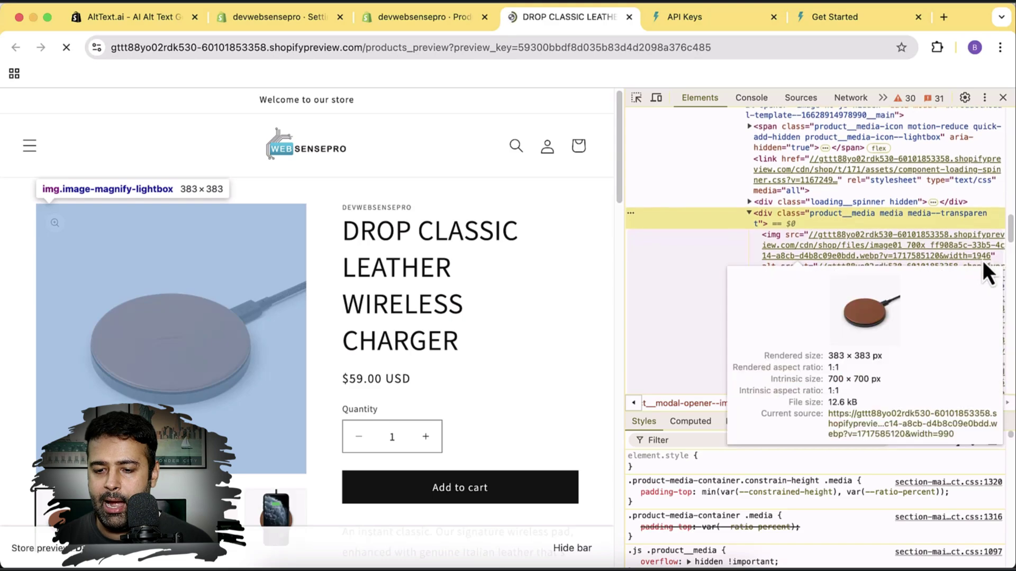
scroll(978, 261, "down", 1)
scroll(982, 345, "down", 5)
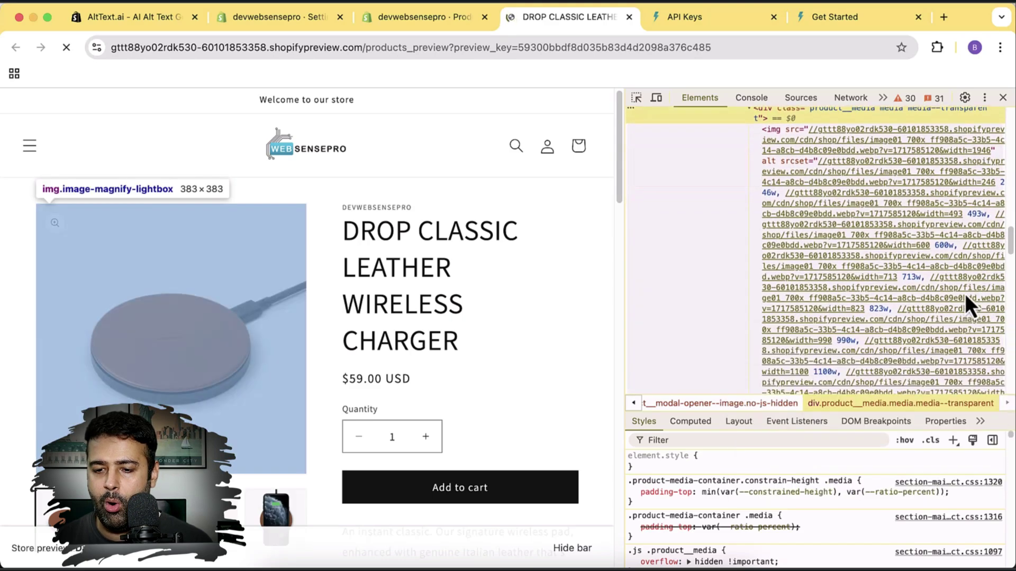
scroll(972, 345, "down", 4)
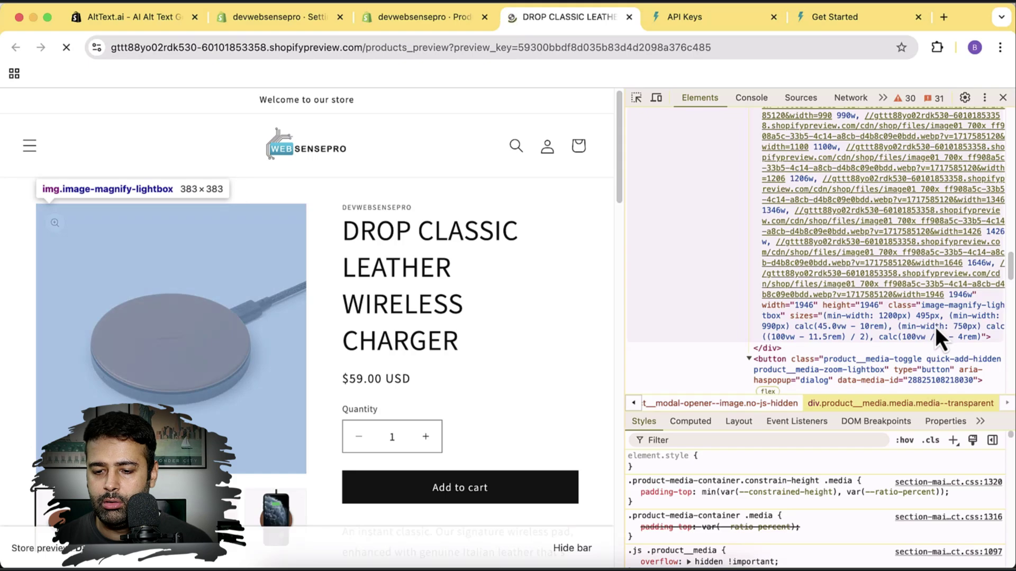
scroll(931, 327, "up", 8)
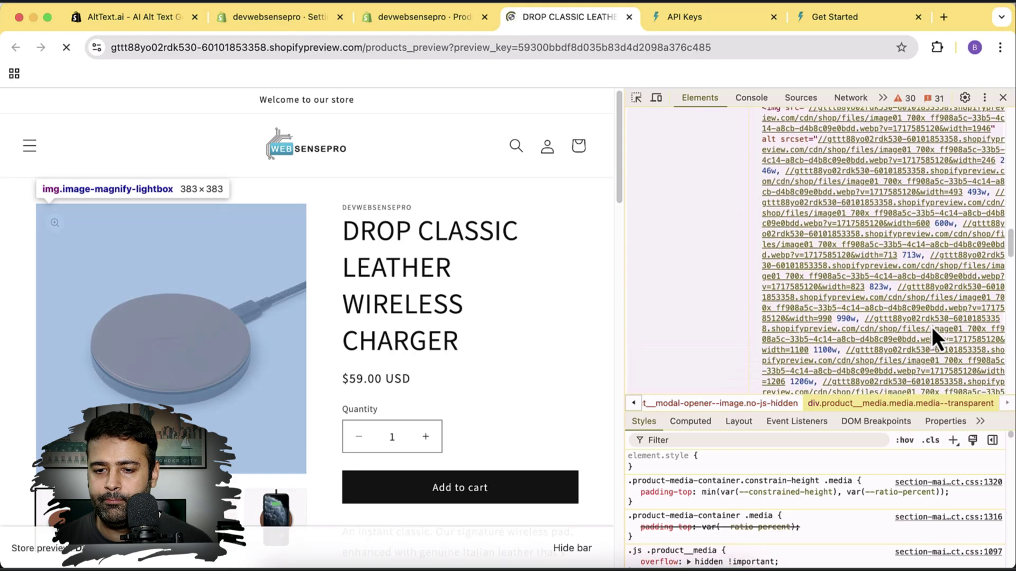
scroll(932, 327, "up", 4)
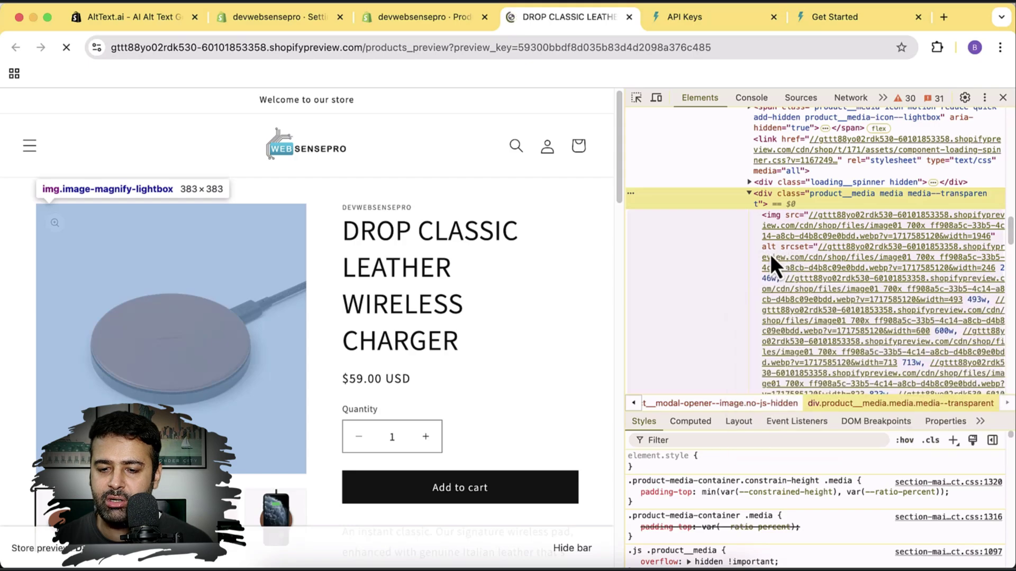
mouse_move(776, 268)
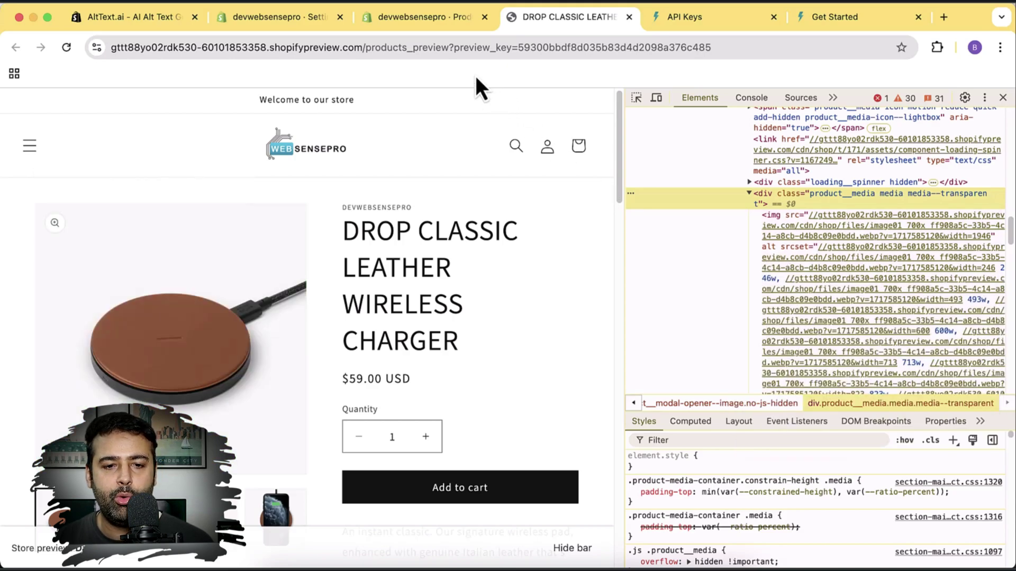
Delete the italic closing line about logos, images, descriptions and brands from the DROP CLASSIC LEATHER WIRELESS CHARGER product description and save the product.
left_click(444, 20)
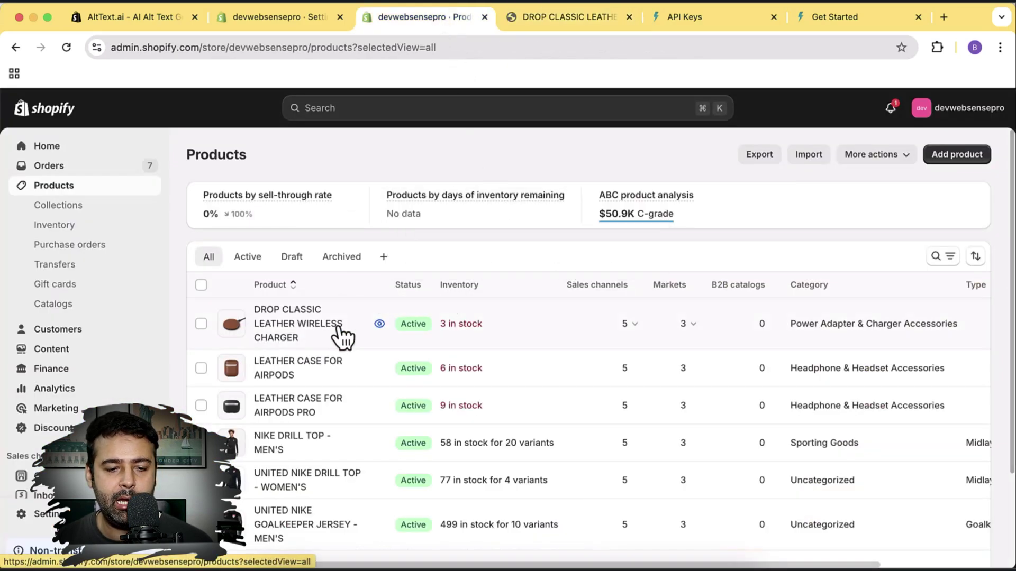
left_click(304, 334)
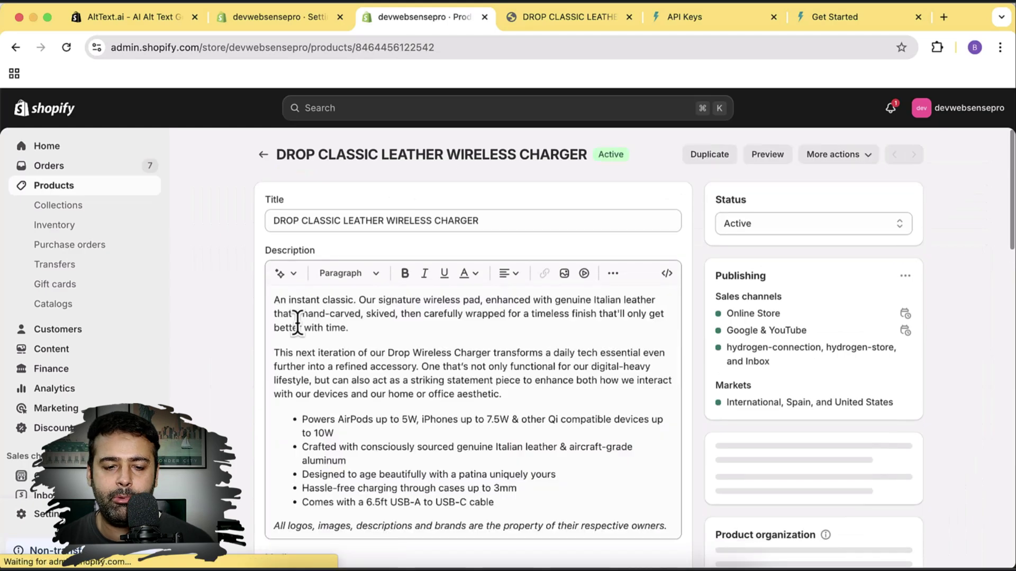
scroll(552, 339, "down", 3)
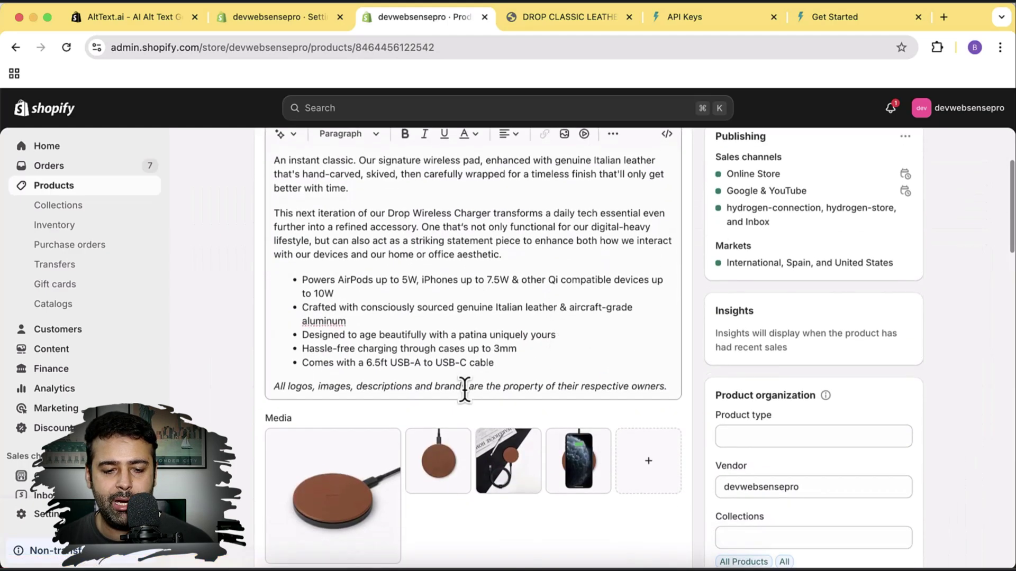
left_click_drag(668, 386, 335, 387)
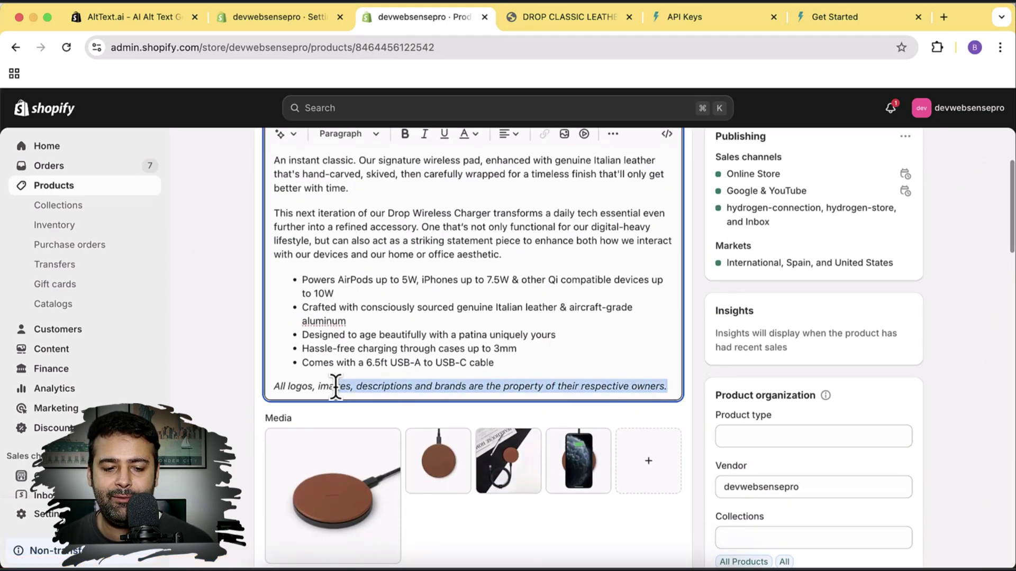
left_click(595, 386)
left_click_drag(667, 388, 272, 386)
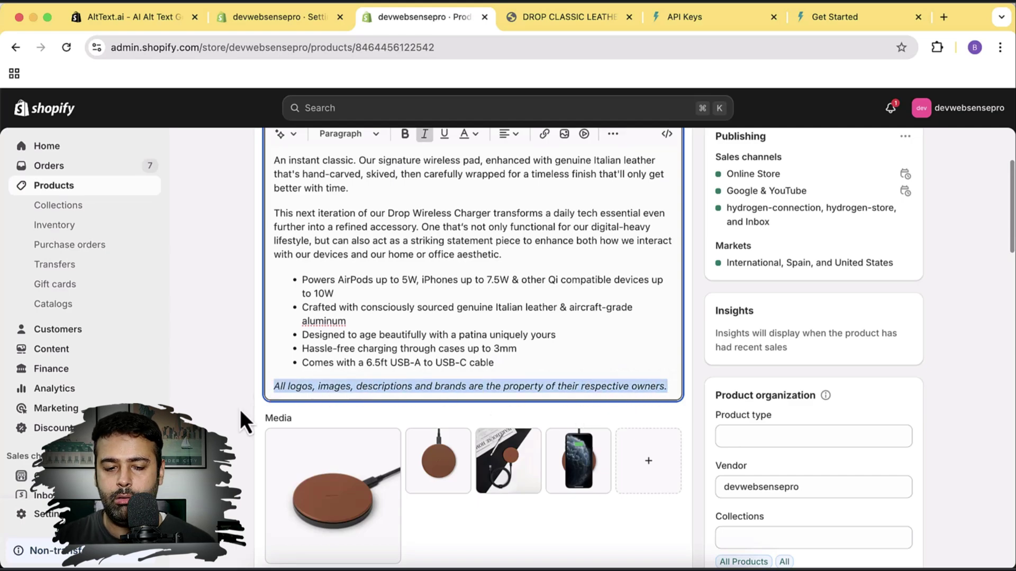
key("BackSpace")
key("BackSpace")
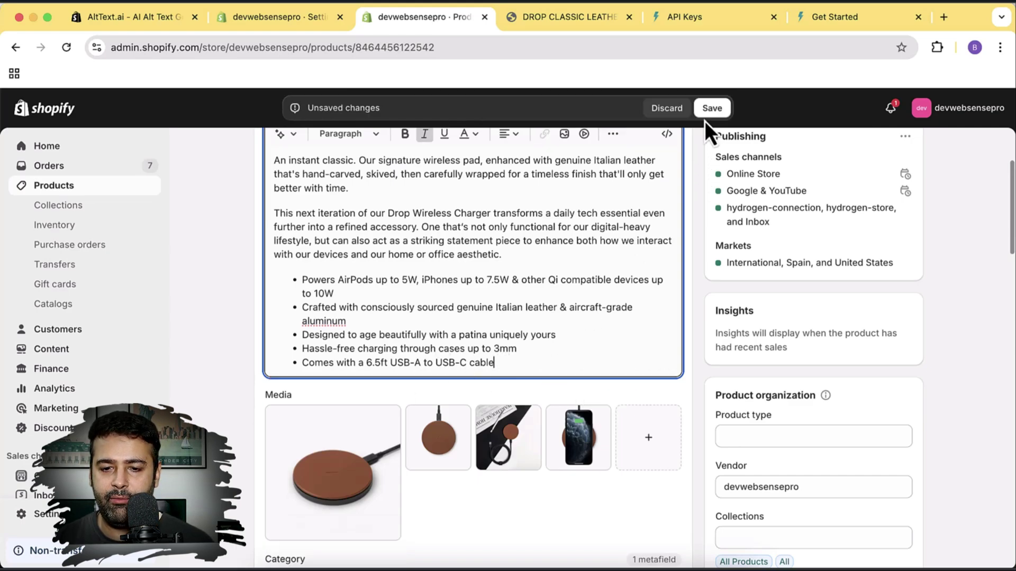
key("super+s")
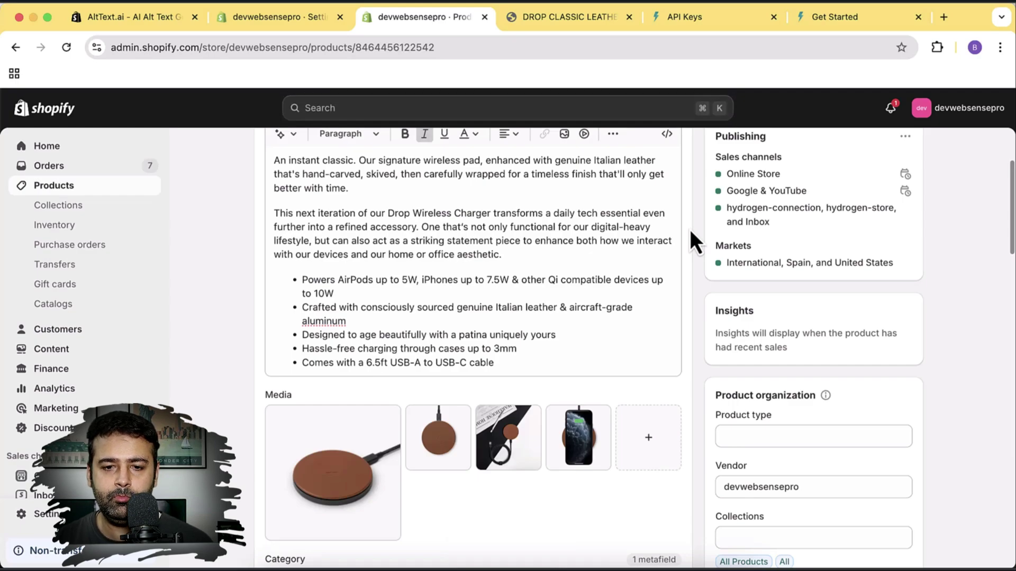
Reload the wireless charger's store preview and inspect its main image's img element in the page code to check the alt attribute.
left_click(586, 24)
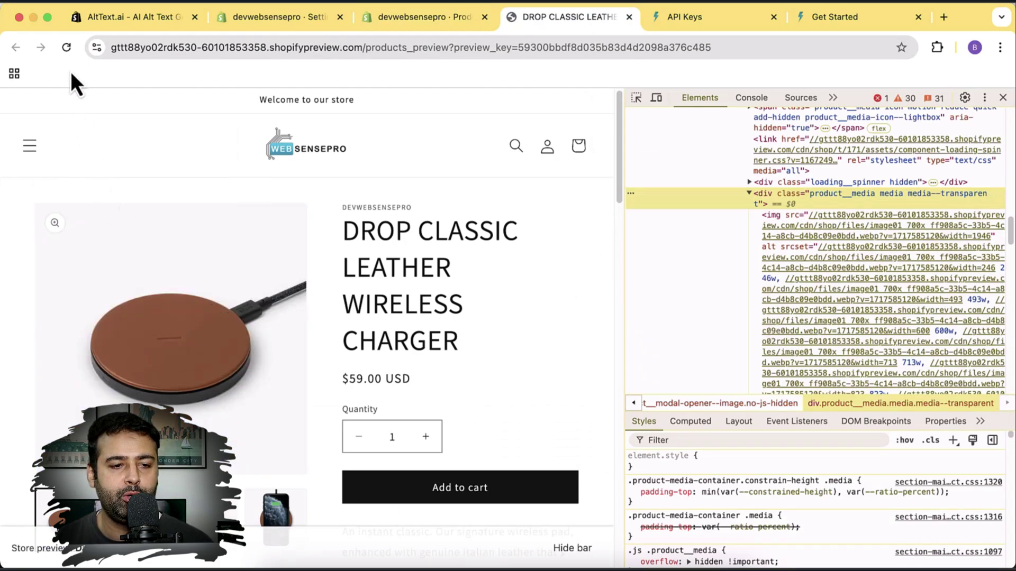
left_click(65, 47)
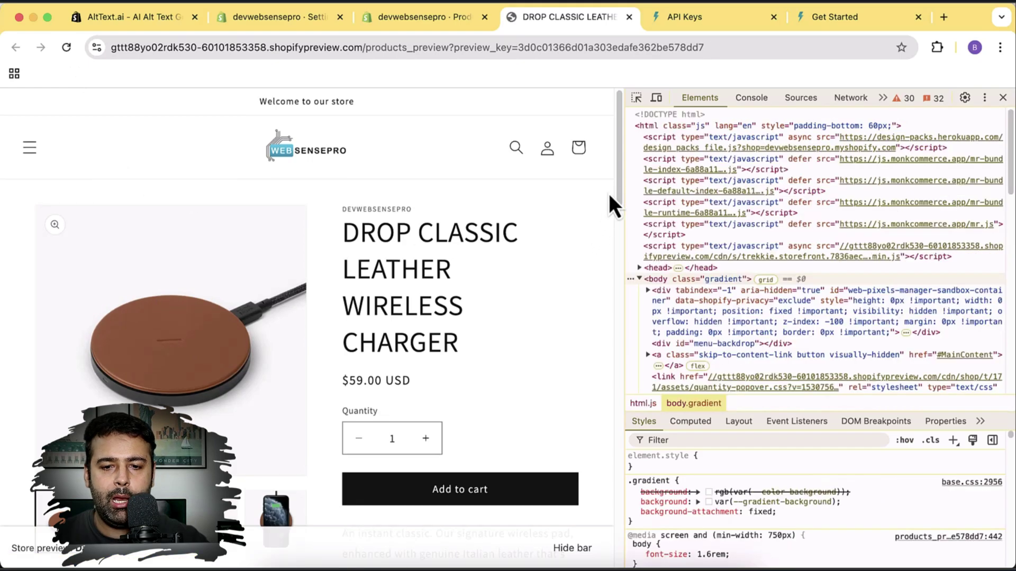
left_click(637, 98)
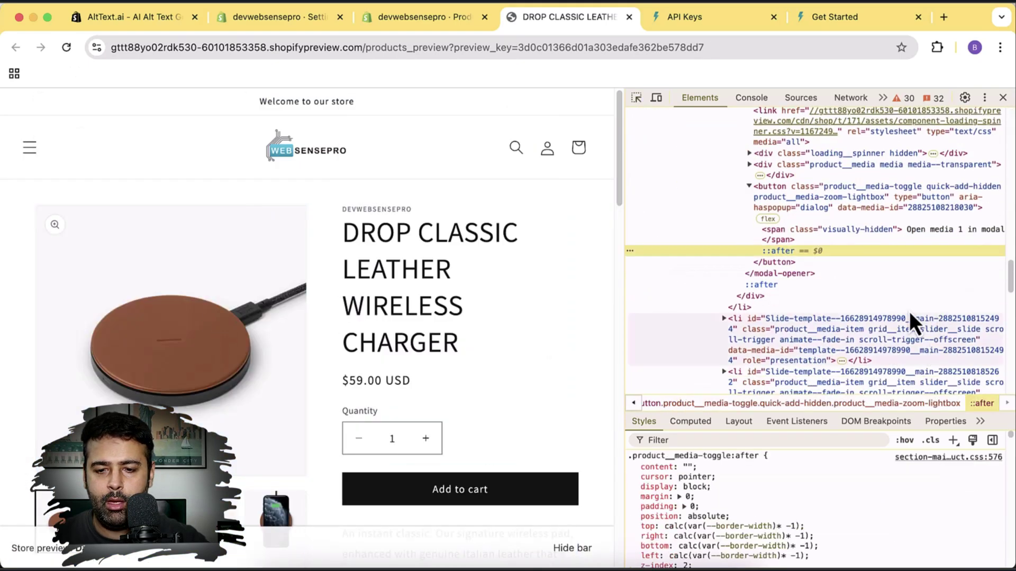
scroll(868, 303, "up", 2)
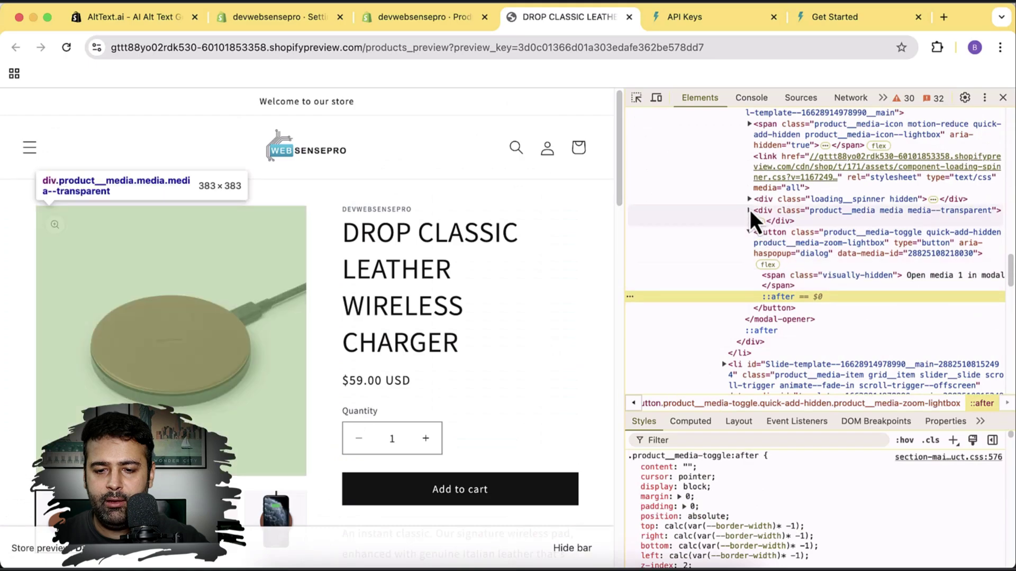
left_click(750, 210)
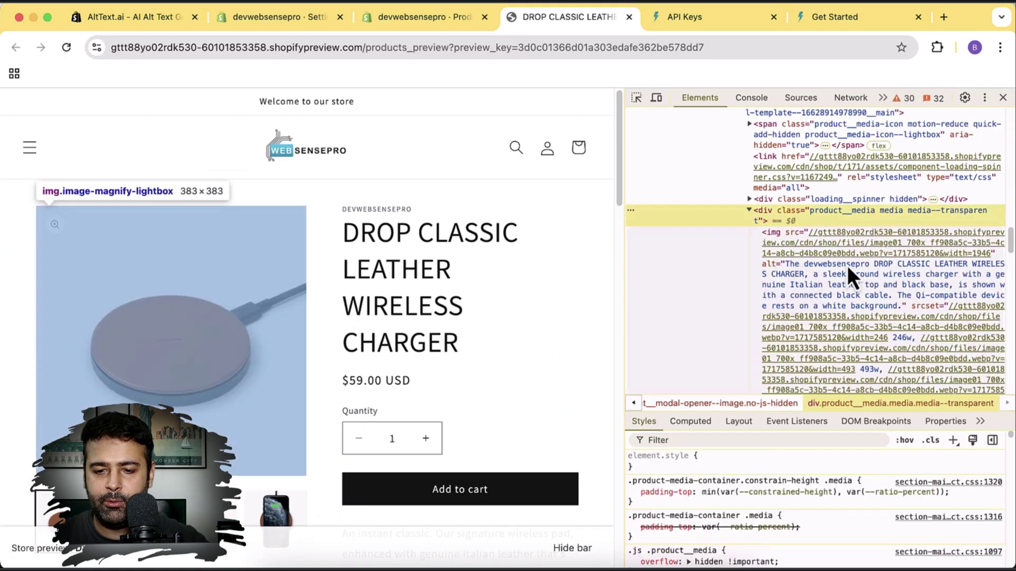
scroll(851, 284, "down", 1)
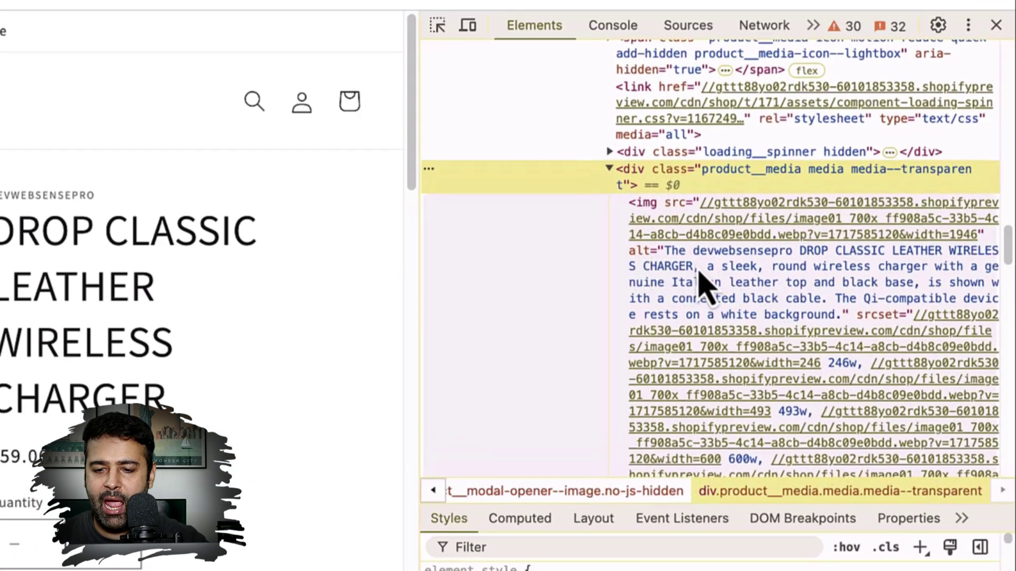